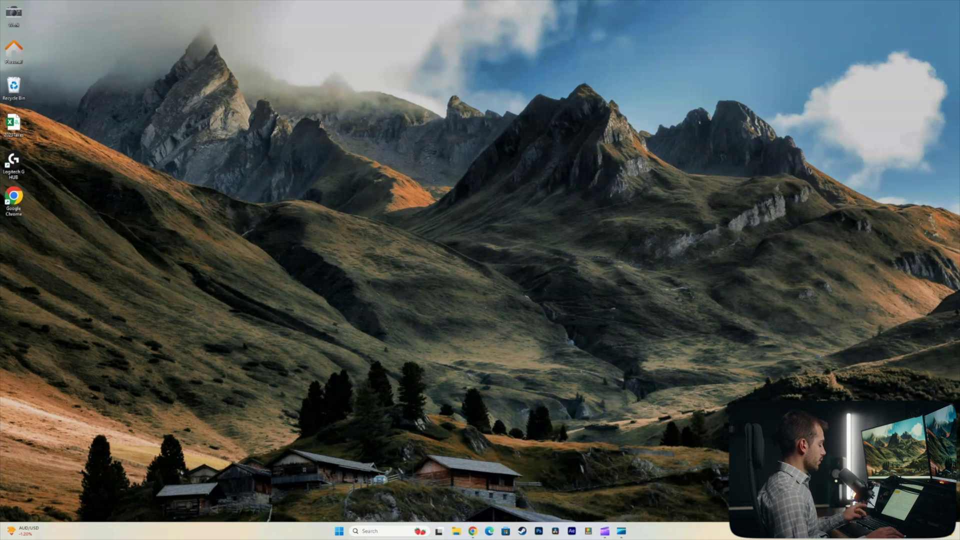
Open File Explorer and show This PC to check the storage space on the drives.
key("super+e")
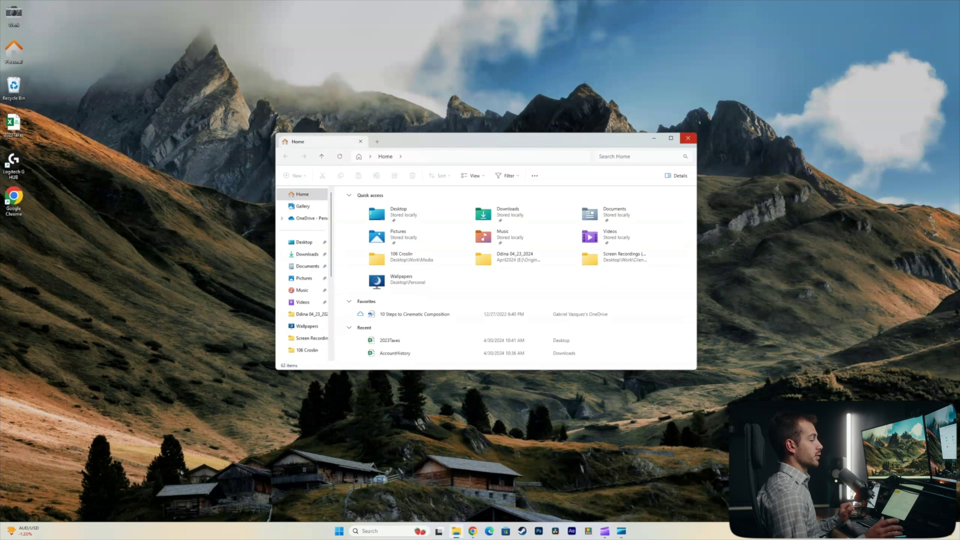
scroll(302, 252, "down", 5)
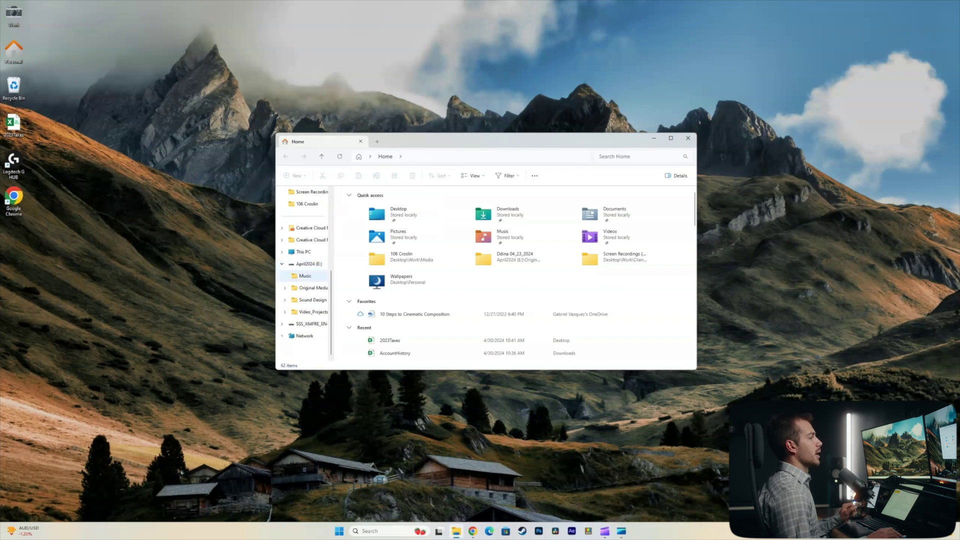
left_click(302, 252)
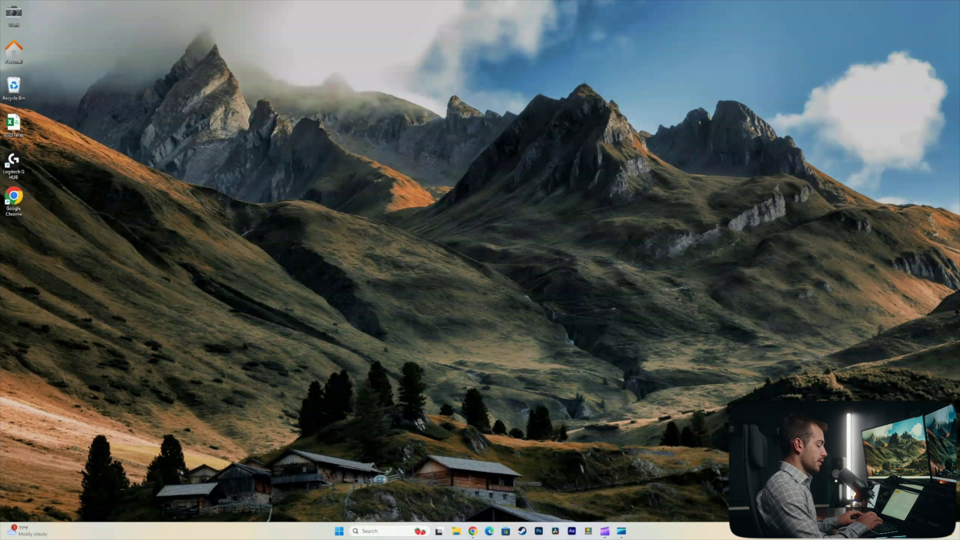
Open the Windows Settings app and go to the Storage Sense configuration within the system's storage settings.
key("super")
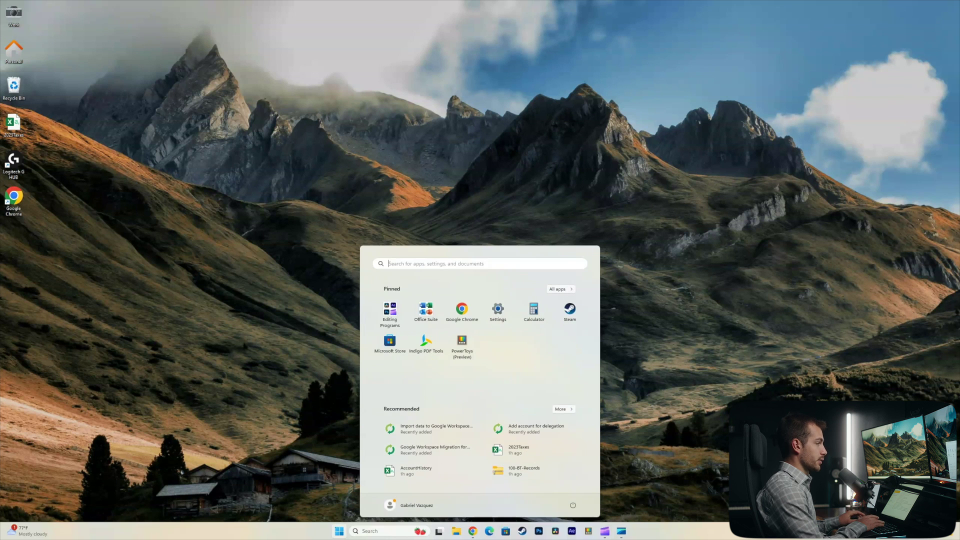
key("super+i")
left_click(255, 196)
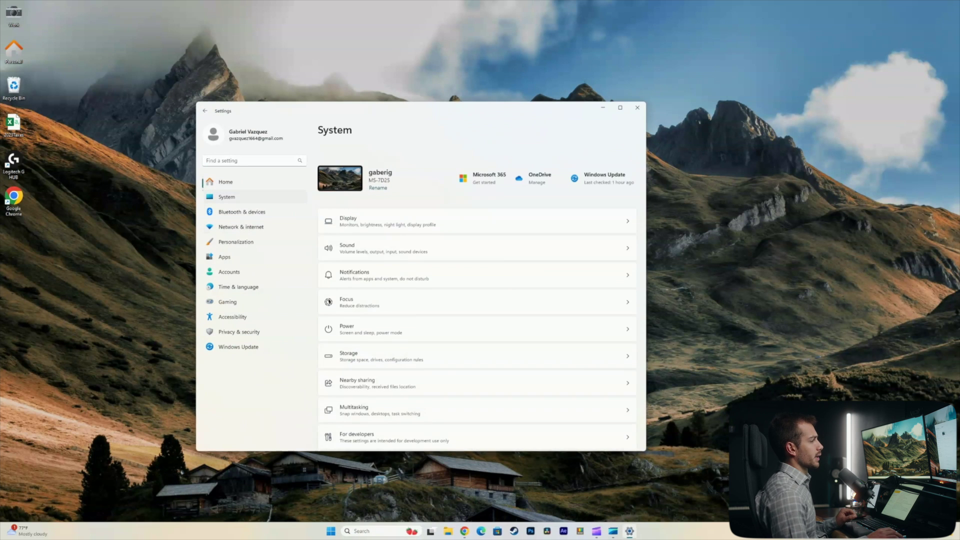
left_click(477, 338)
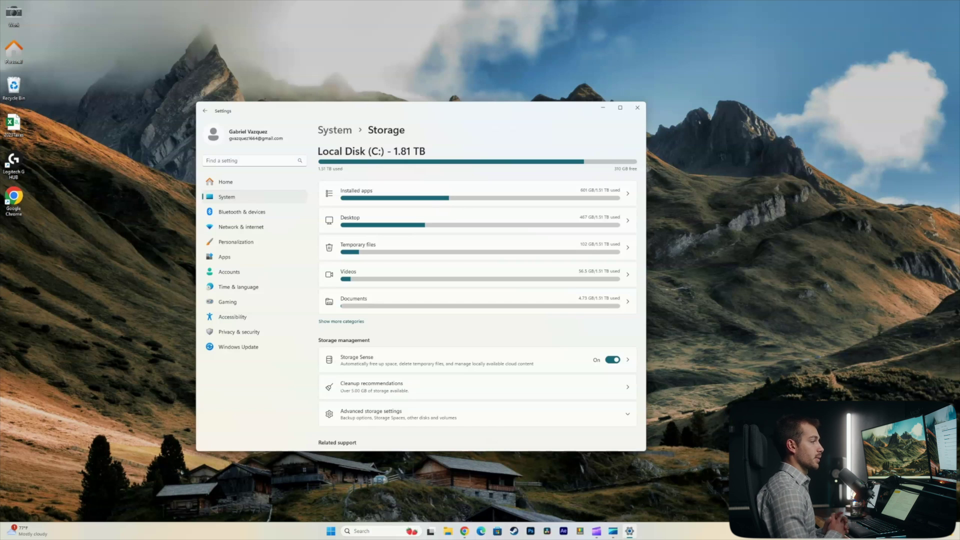
scroll(477, 295, "down", 2)
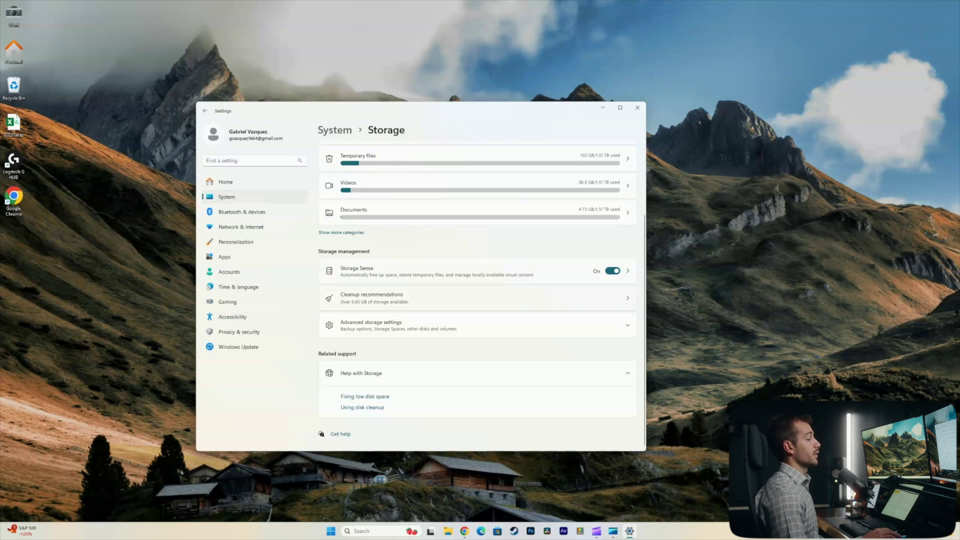
left_click(437, 271)
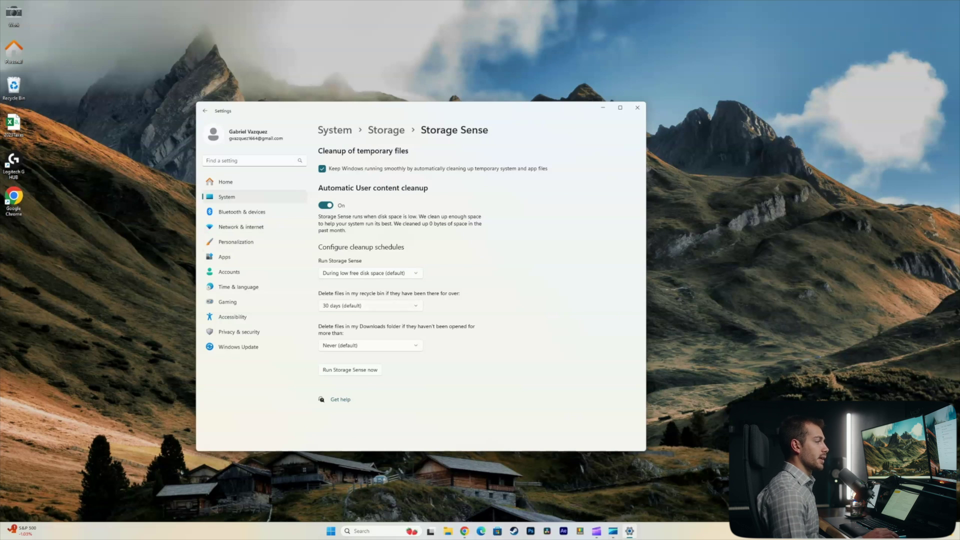
Examine the available time periods for automatically deleting unopened files from the Downloads folder.
left_click(370, 345)
left_click(370, 345)
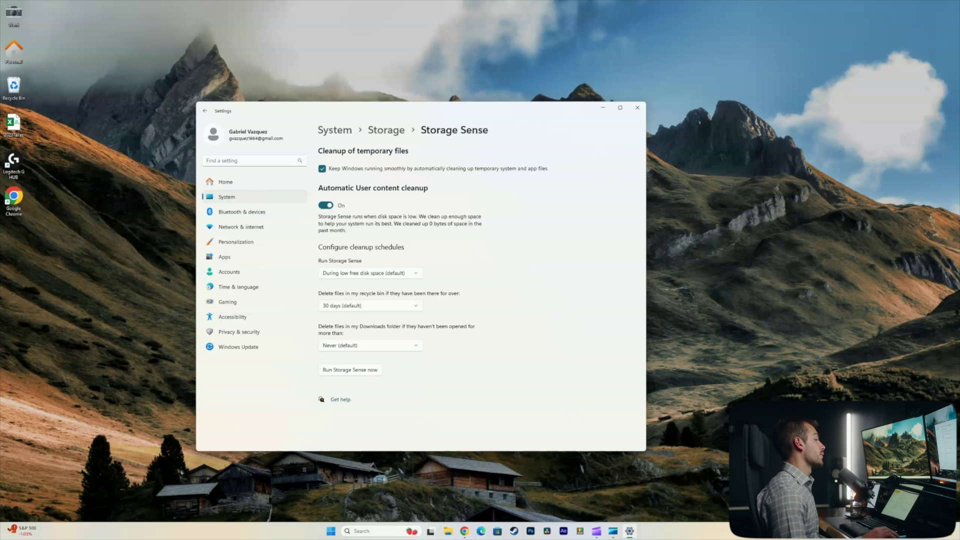
left_click(370, 345)
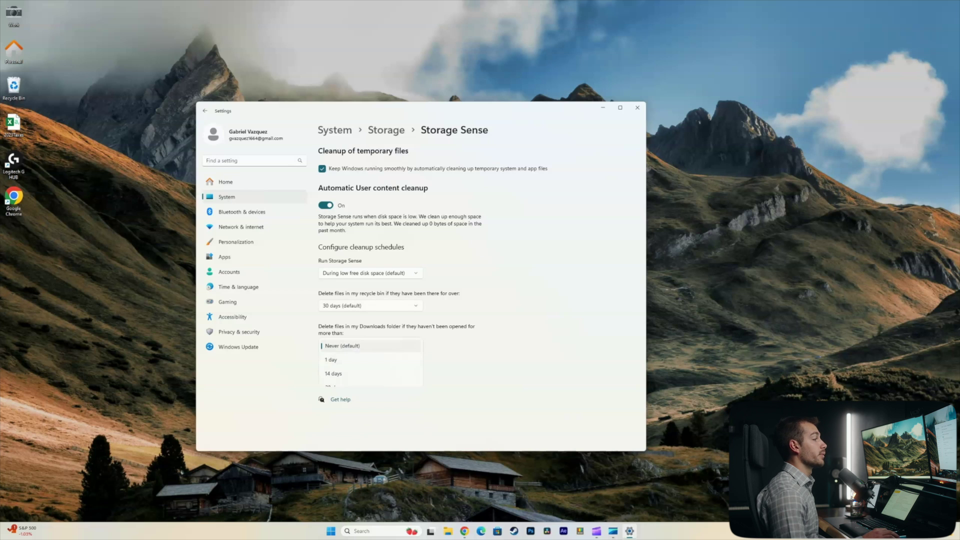
left_click(370, 345)
left_click(371, 345)
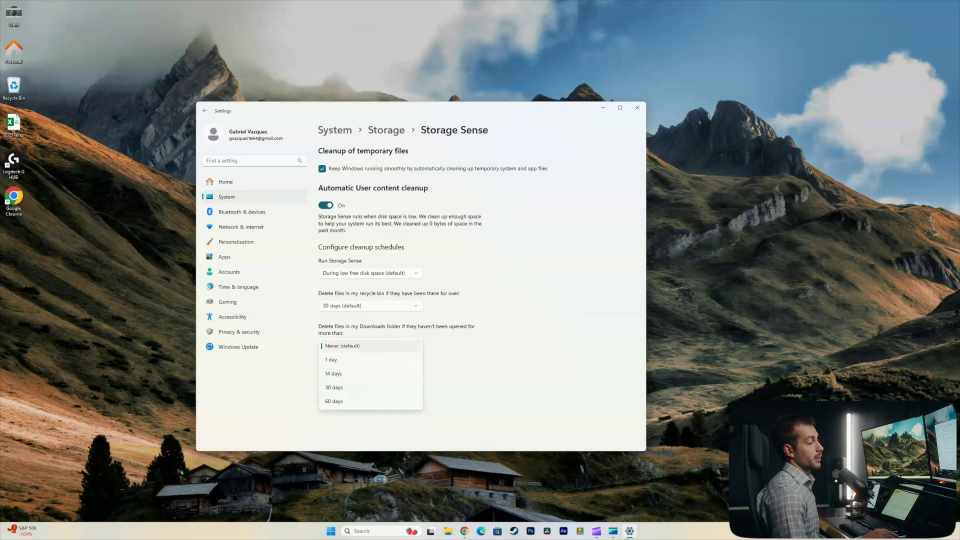
key("Escape")
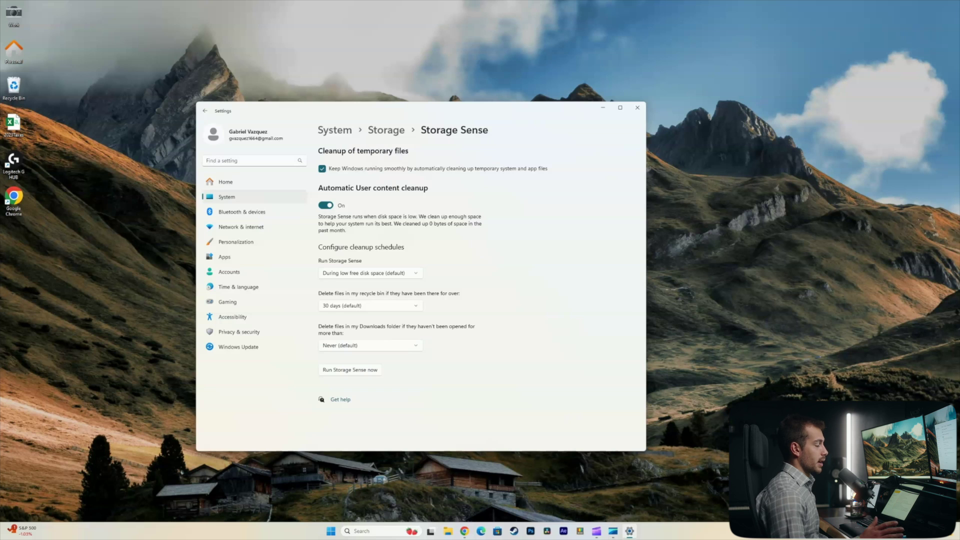
left_click(370, 345)
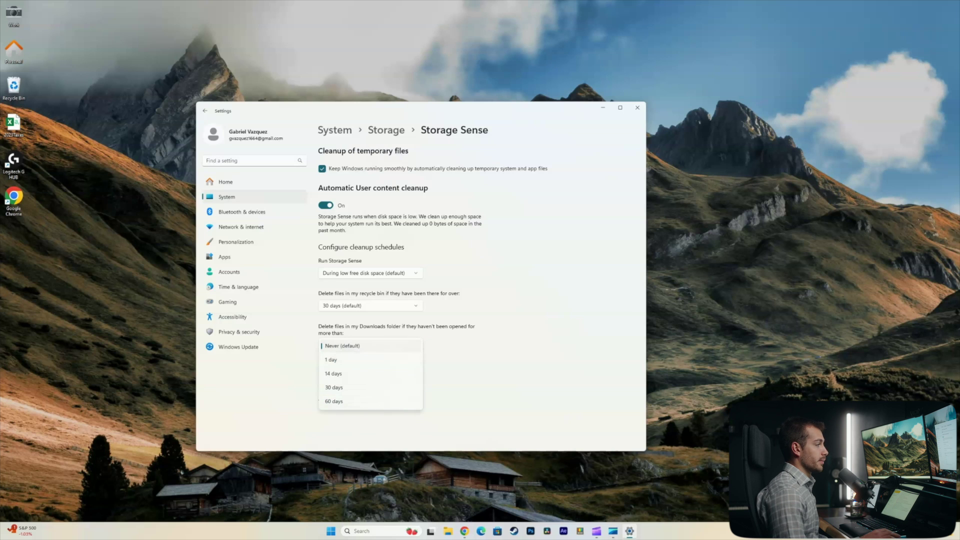
key("Escape")
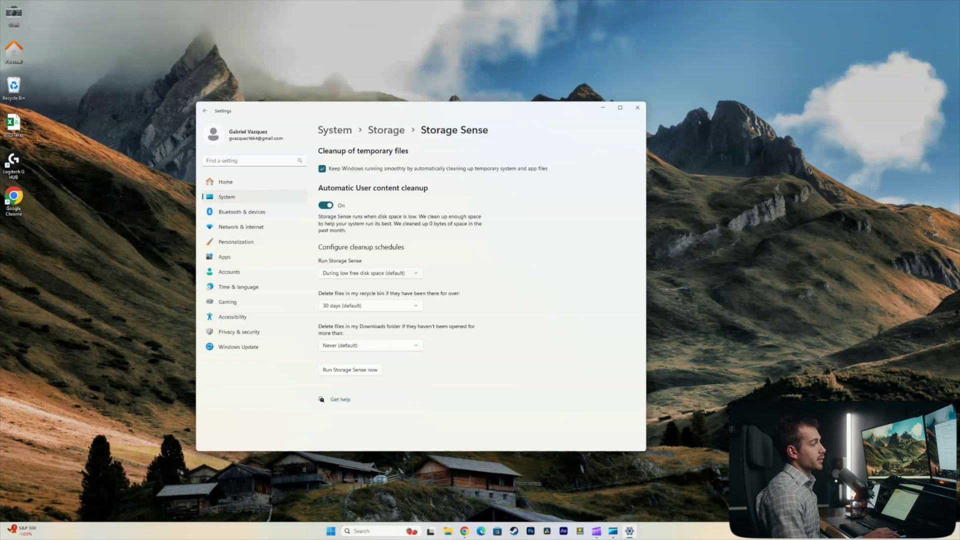
Set the Storage Sense run schedule to Every month.
left_click(370, 273)
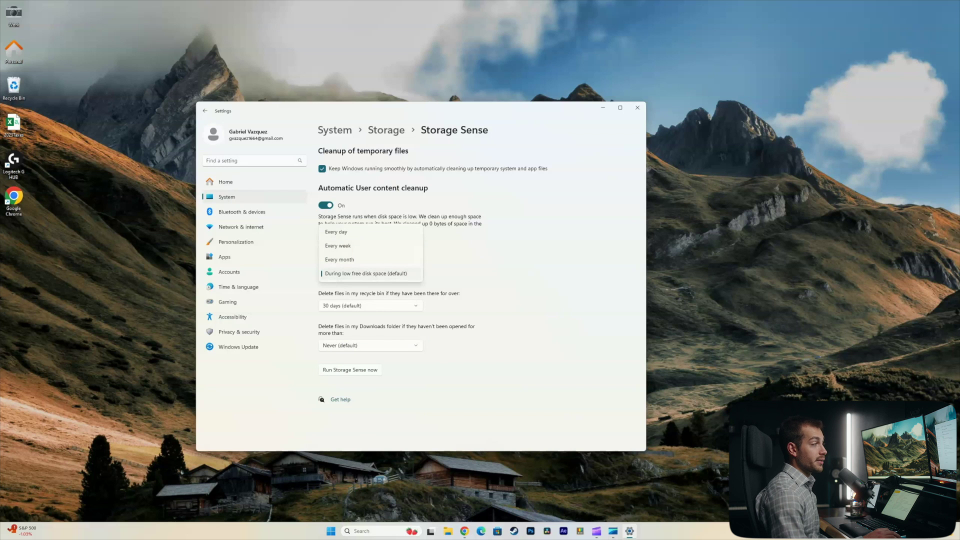
key("Escape")
left_click(370, 273)
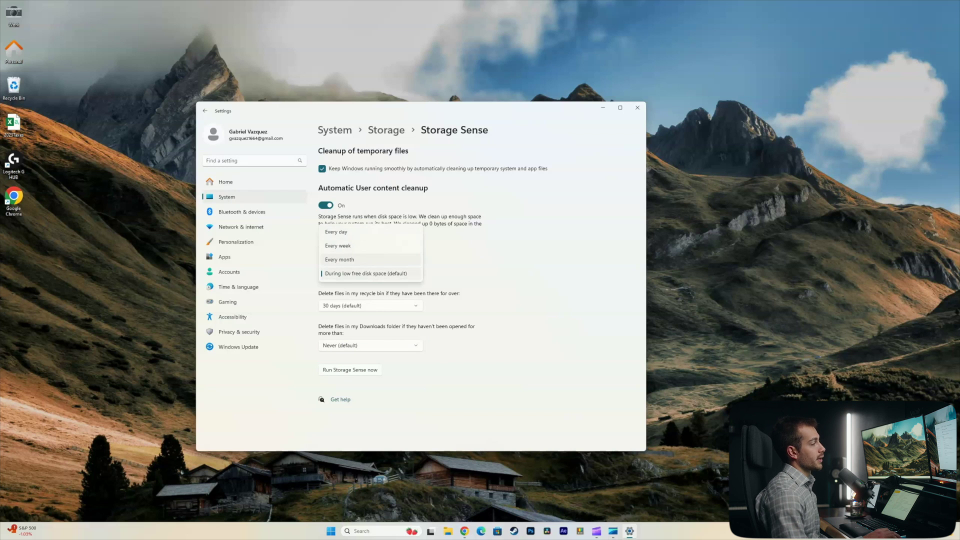
left_click(370, 260)
key("space")
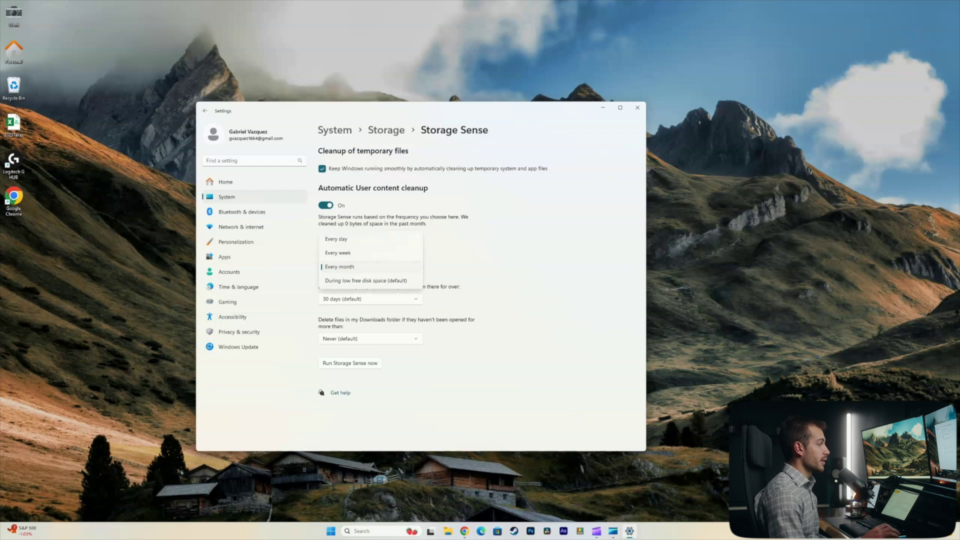
key("Return")
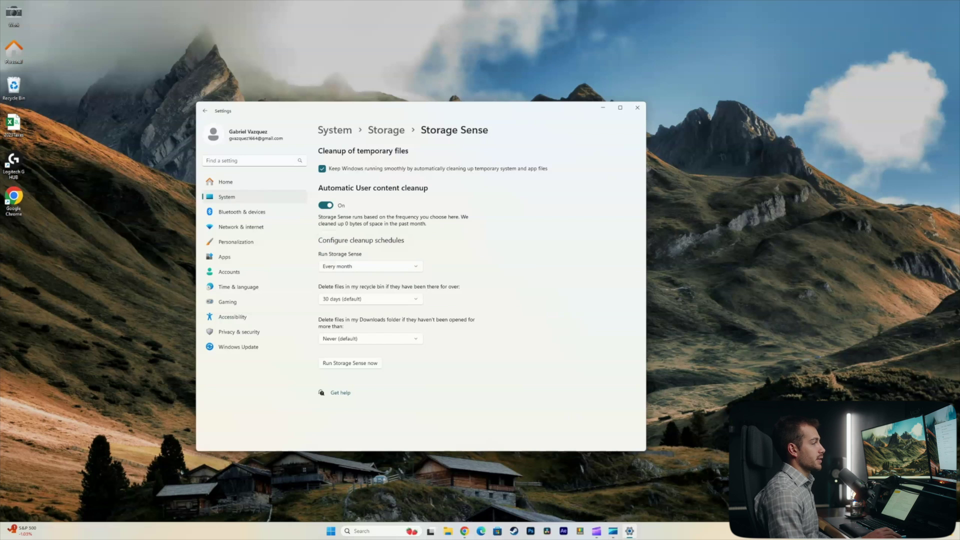
From the cleanup recommendations, clean up the Recycle Bin and the temporary Windows installation files.
left_click(385, 130)
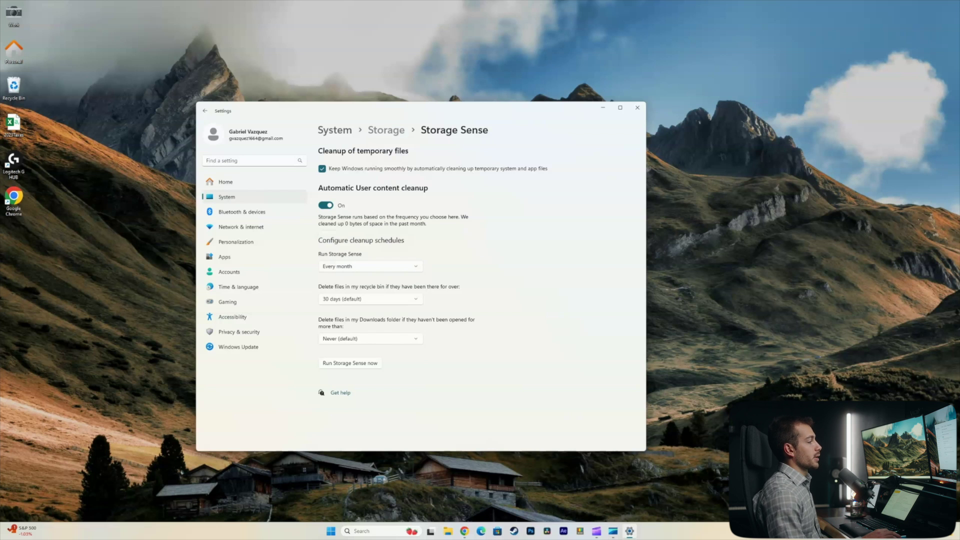
scroll(477, 295, "down", 1)
left_click(371, 340)
key("Return")
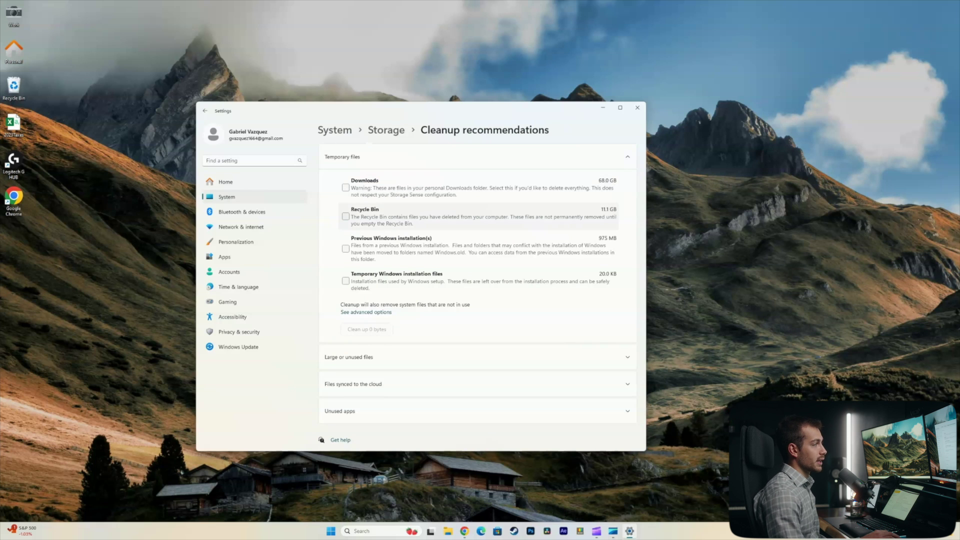
left_click(346, 217)
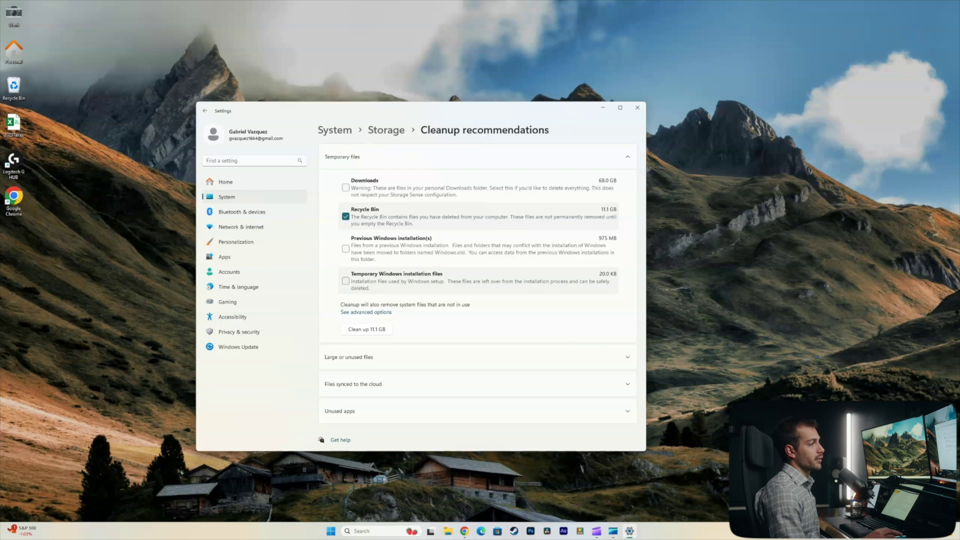
left_click(346, 281)
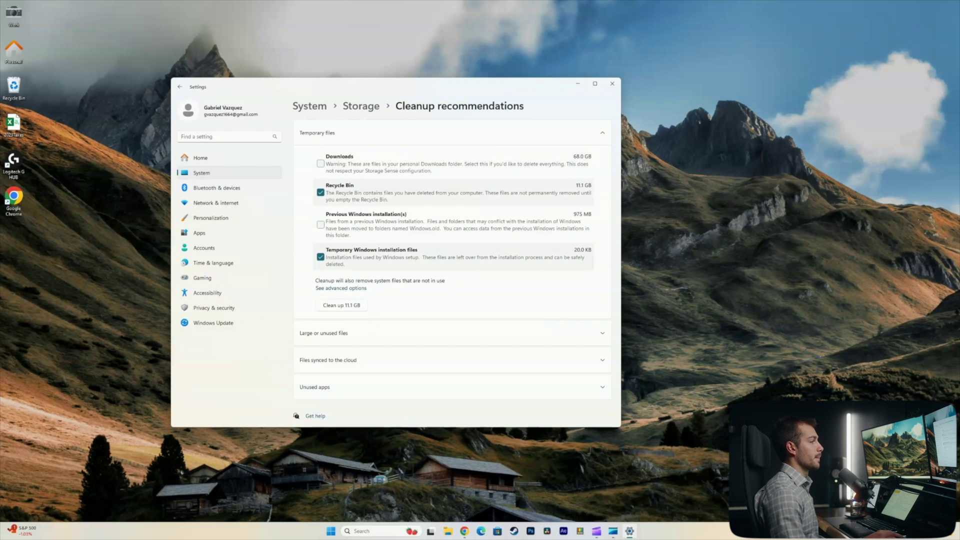
left_click(342, 306)
left_click(359, 275)
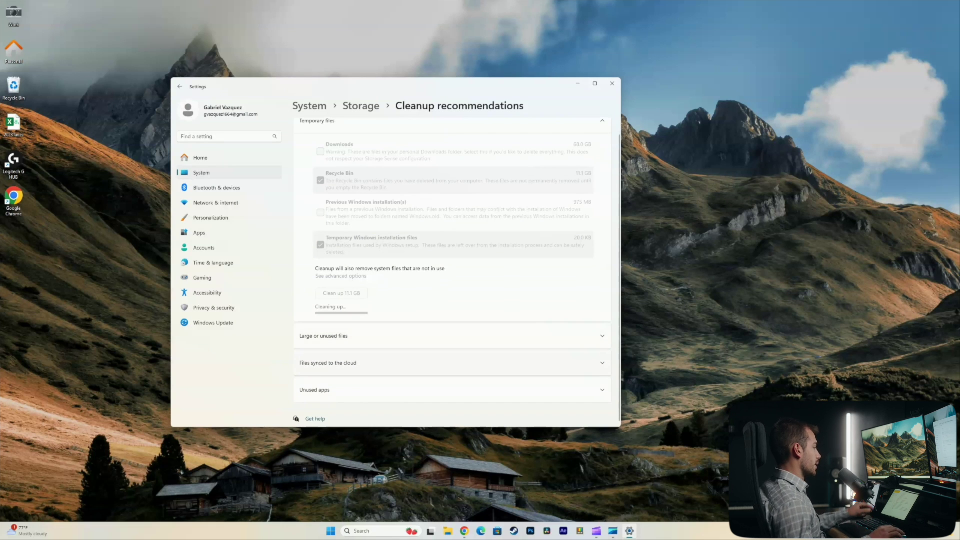
Expand the large or unused files in the cleanup recommendations and review the older and recent files listed.
left_click(350, 335)
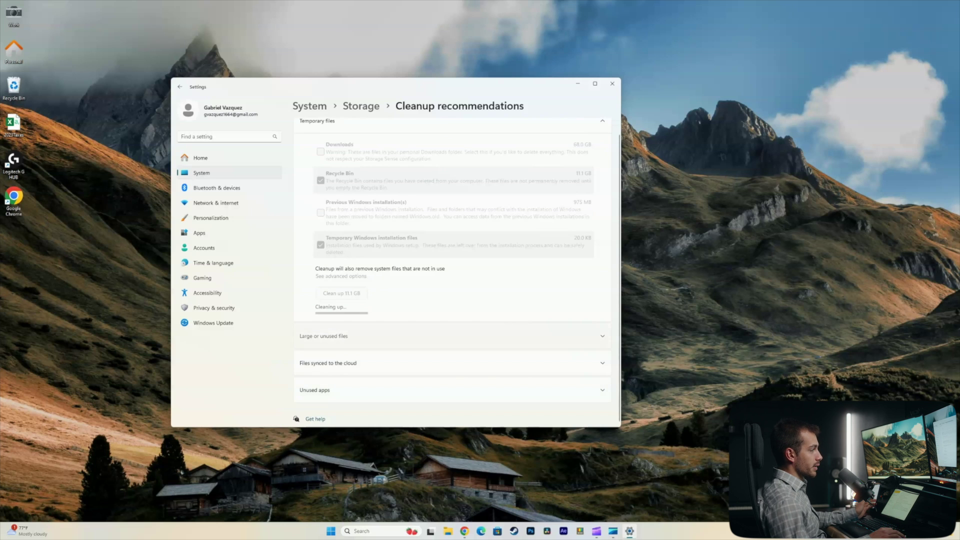
scroll(350, 332, "down", 2)
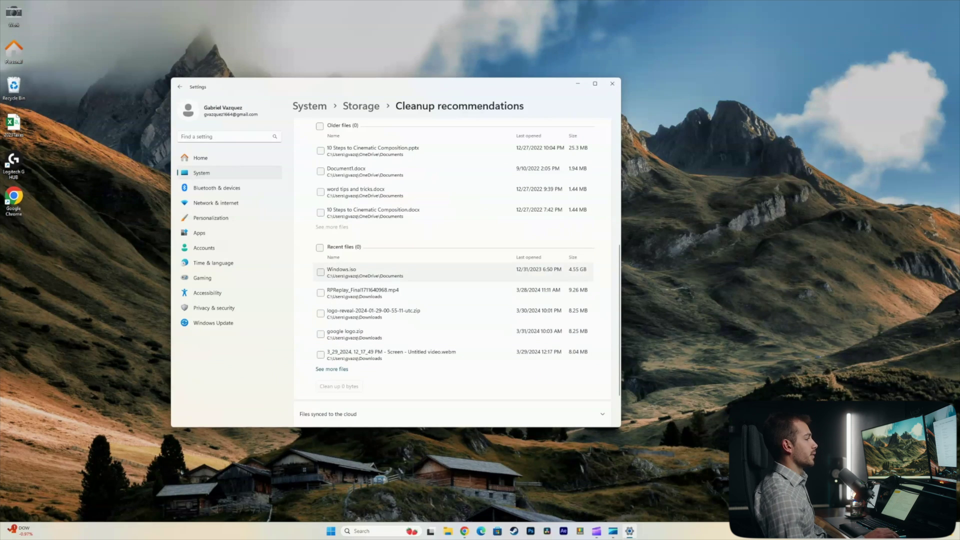
scroll(451, 278, "down", 2)
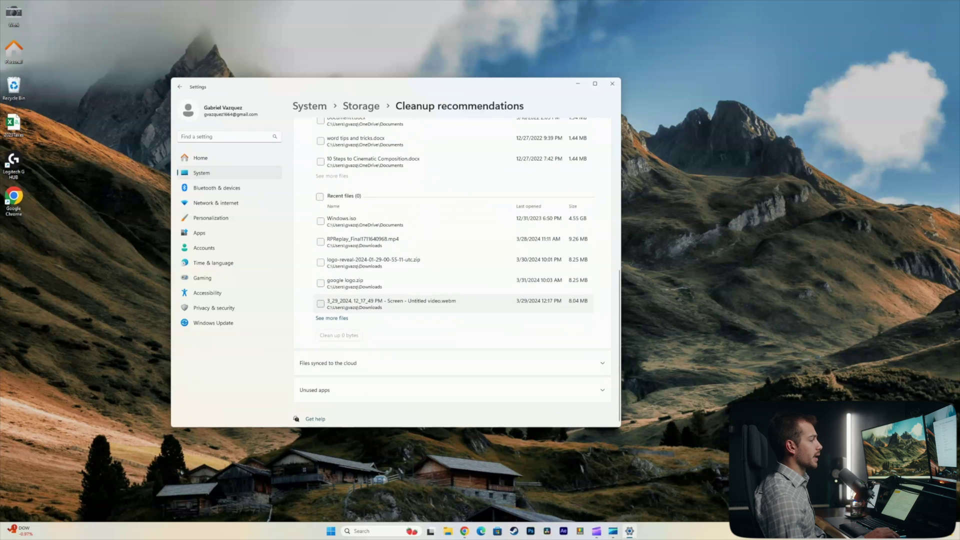
scroll(450, 278, "up", 5)
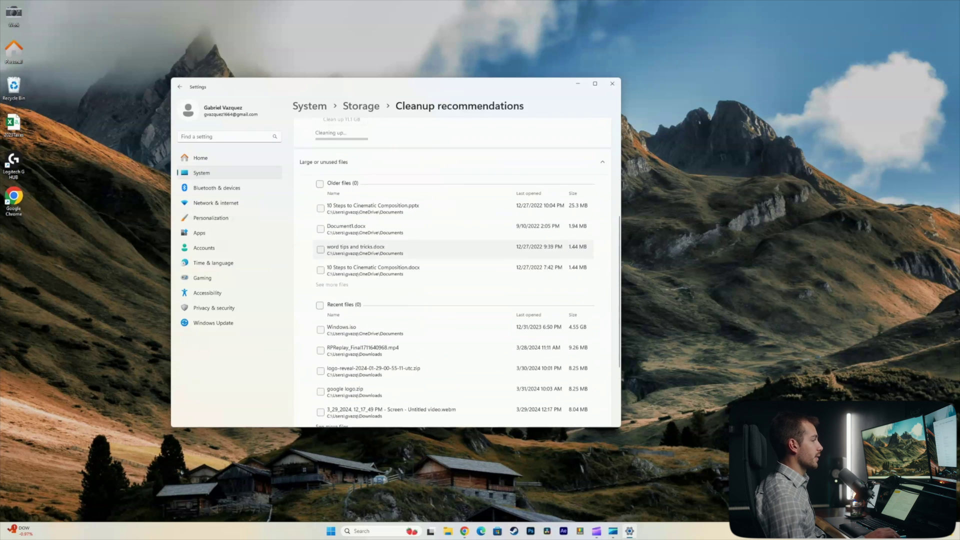
scroll(450, 260, "down", 3)
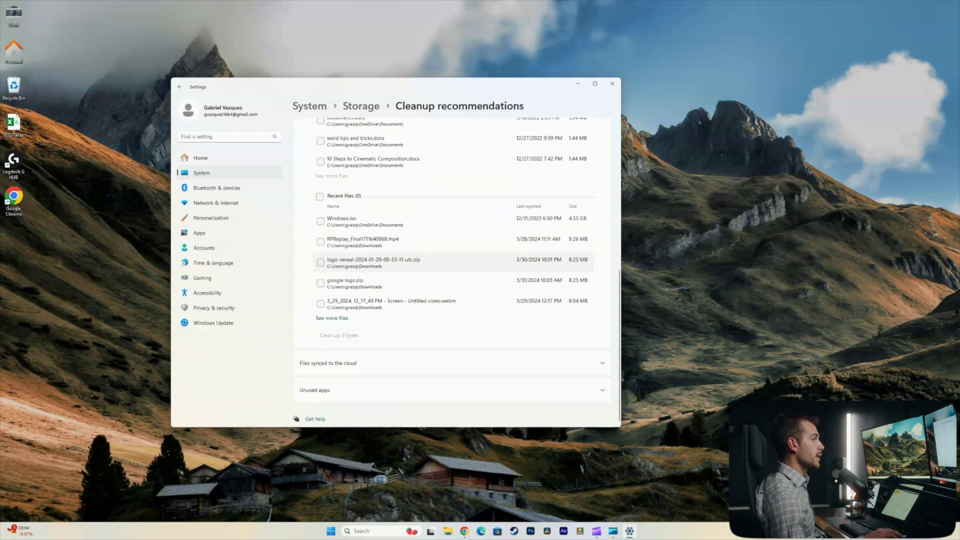
scroll(453, 273, "up", 3)
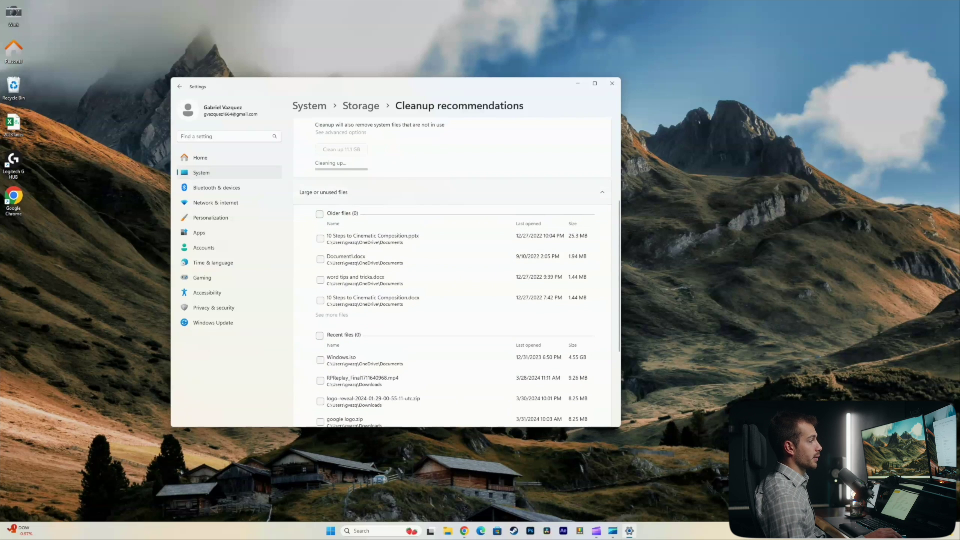
scroll(452, 260, "down", 1)
scroll(453, 261, "up", 4)
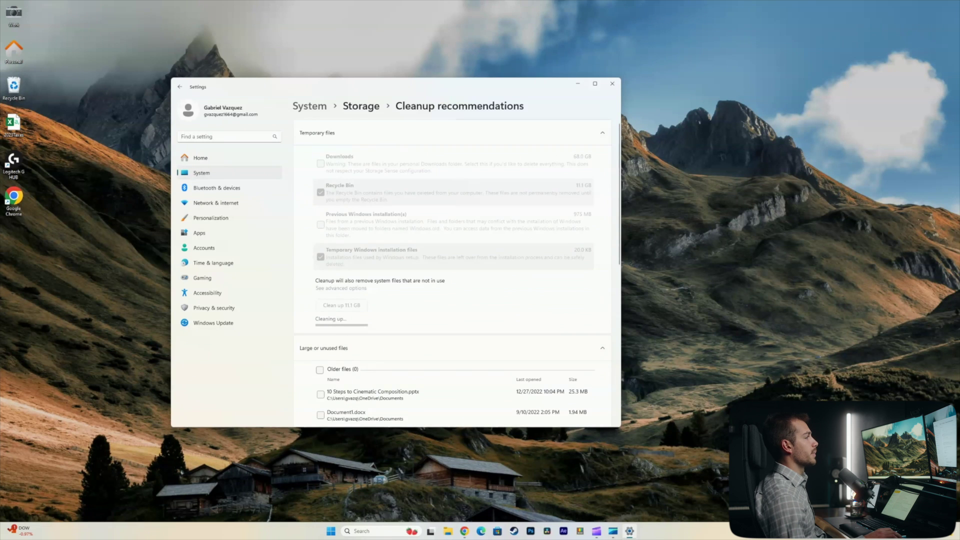
View where new content is saved in the advanced storage settings, and return to the Storage page.
left_click(361, 106)
scroll(451, 273, "down", 2)
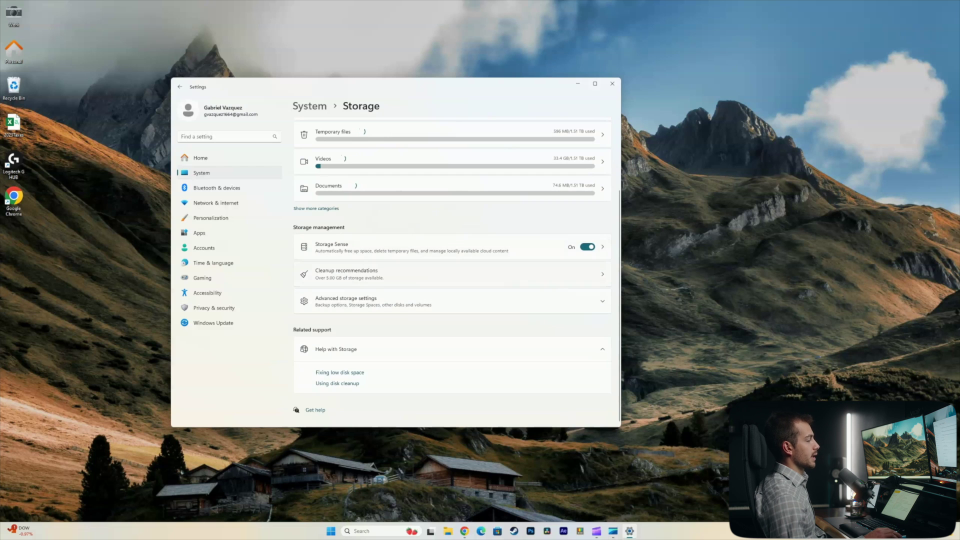
left_click(453, 302)
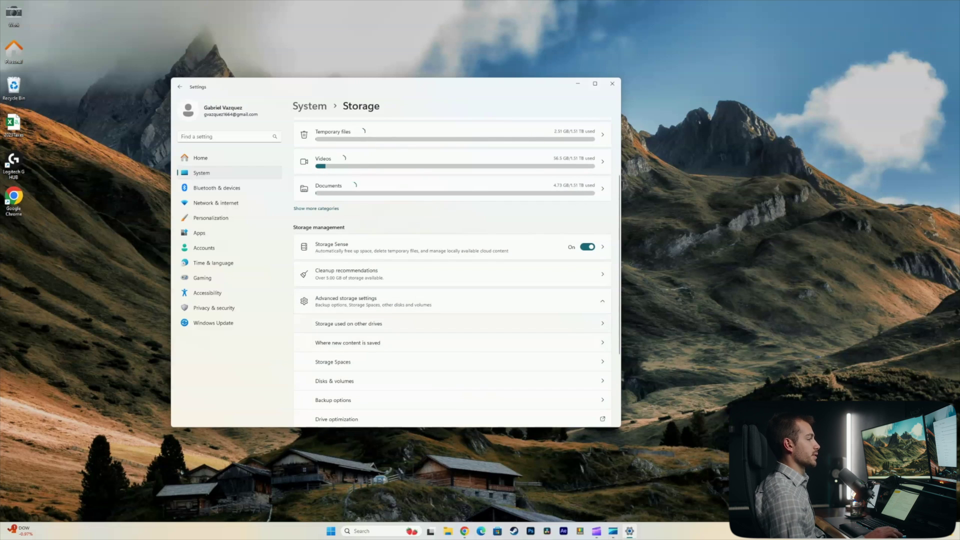
scroll(452, 273, "down", 1)
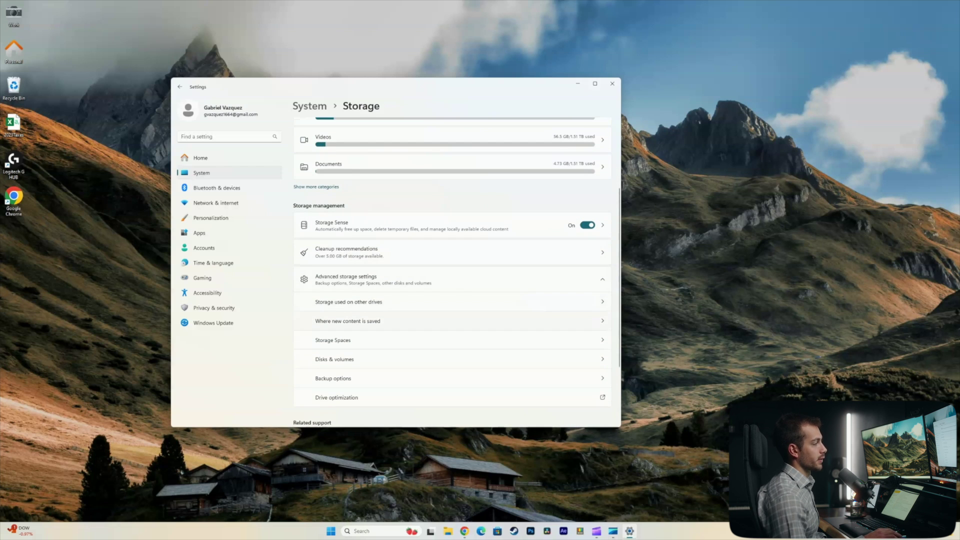
left_click(347, 320)
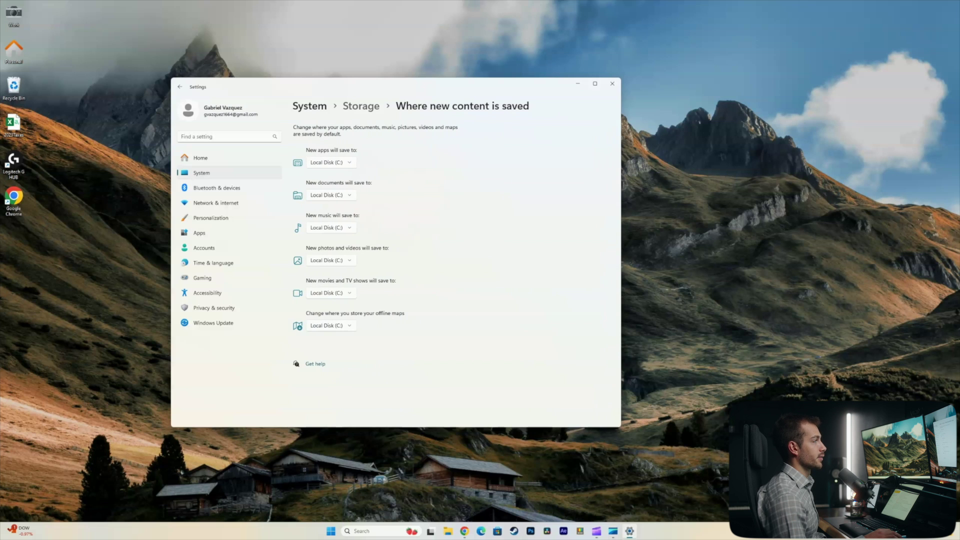
left_click(360, 107)
scroll(453, 273, "down", 3)
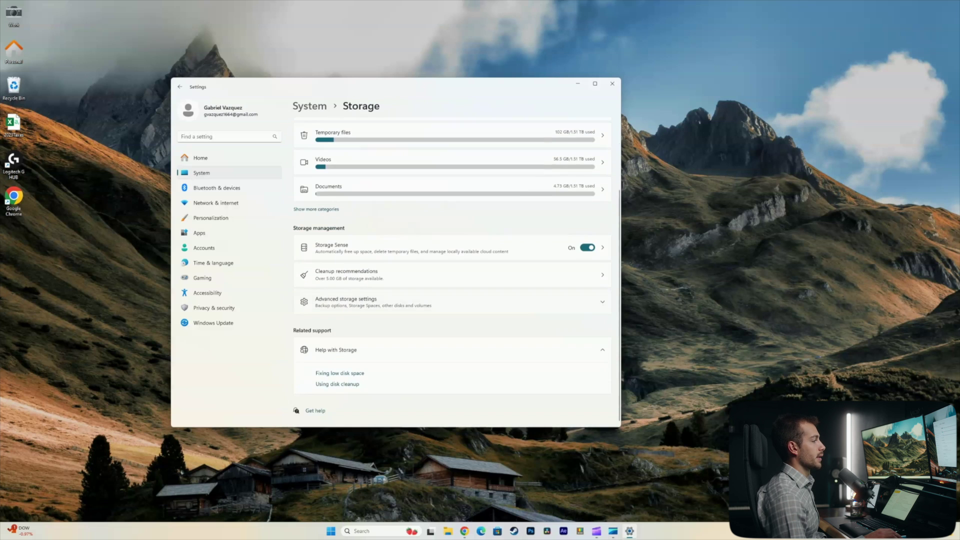
Expand the advanced storage settings and review the available options along with the Local Disk (C:) storage categories.
left_click(453, 301)
scroll(453, 270, "down", 2)
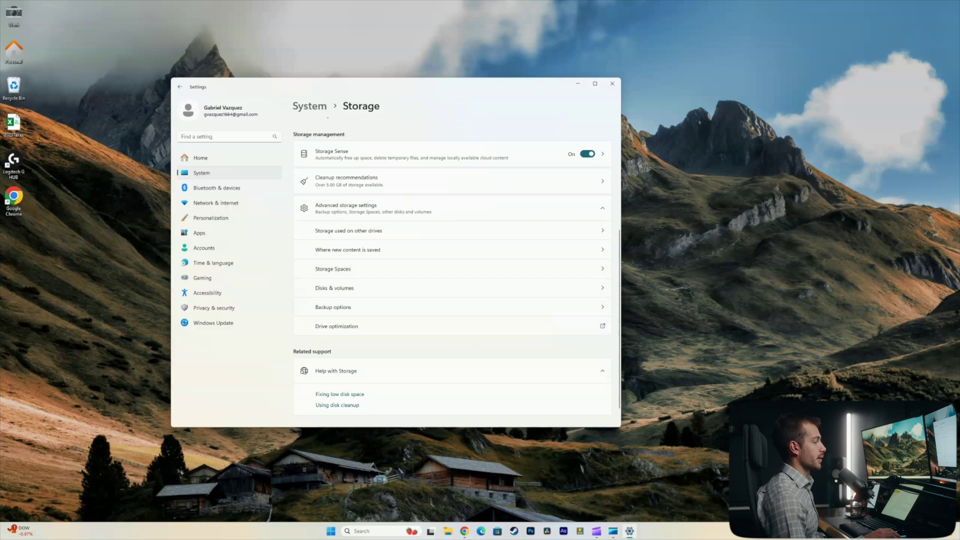
scroll(452, 270, "down", 1)
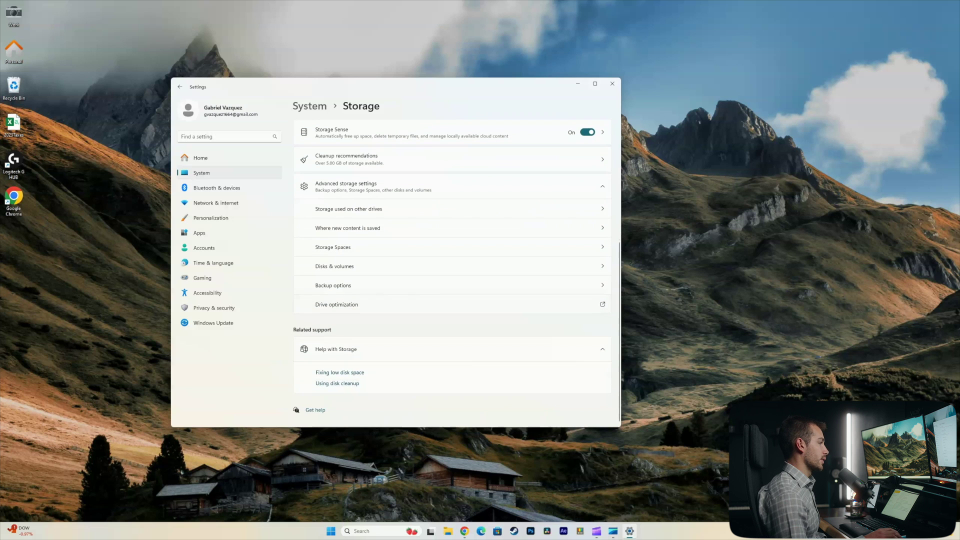
scroll(453, 270, "up", 4)
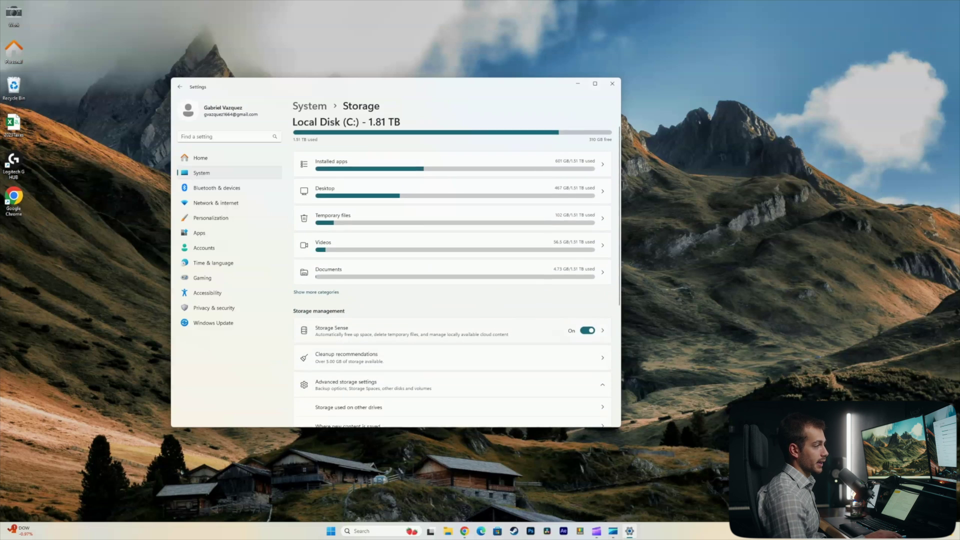
scroll(452, 270, "down", 4)
scroll(453, 271, "up", 4)
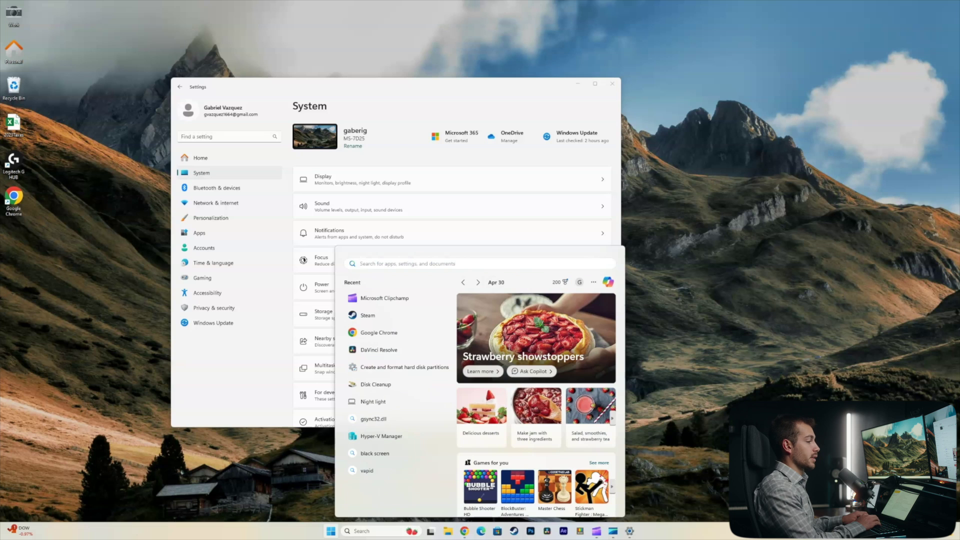
Search for Disk Cleanup, open it and select drive C: as the drive to clean up.
type("disk")
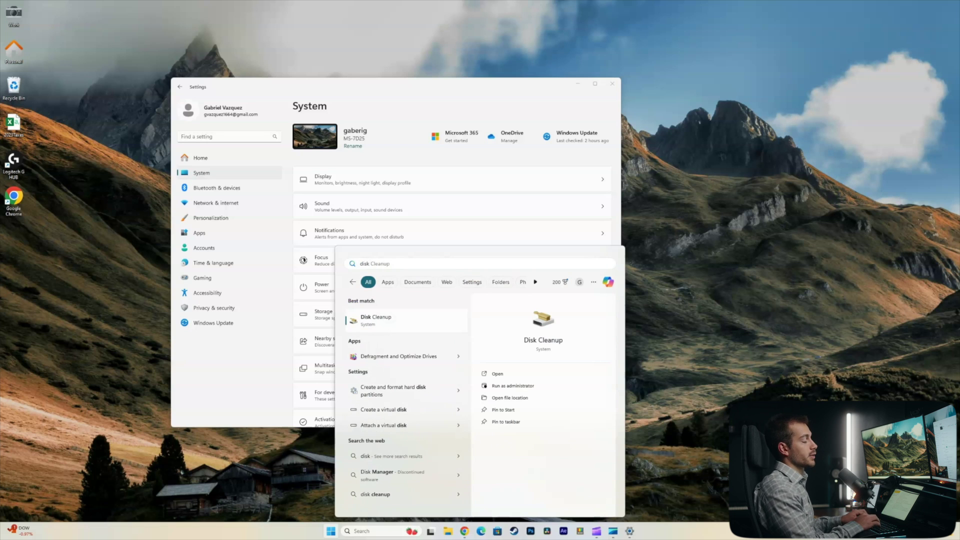
key("Return")
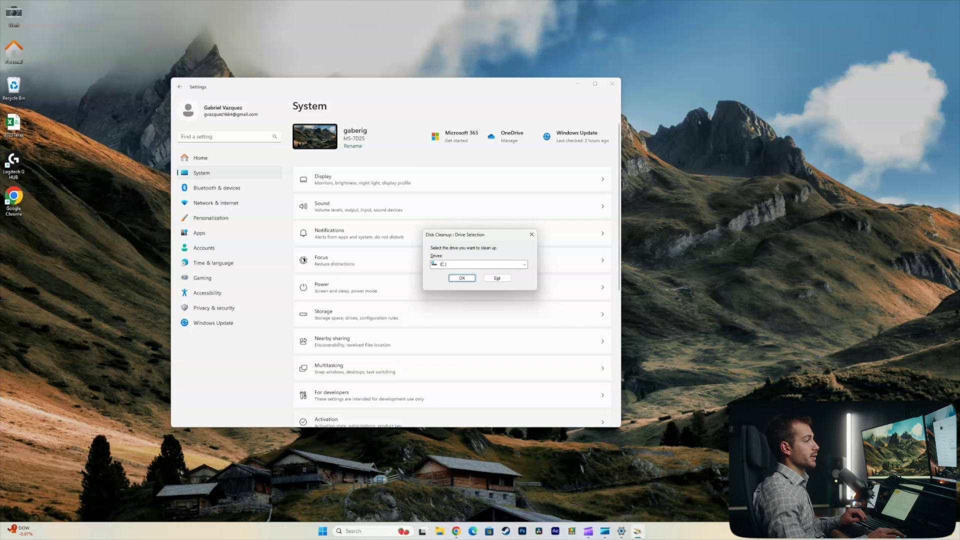
key("alt+Down")
key("Return")
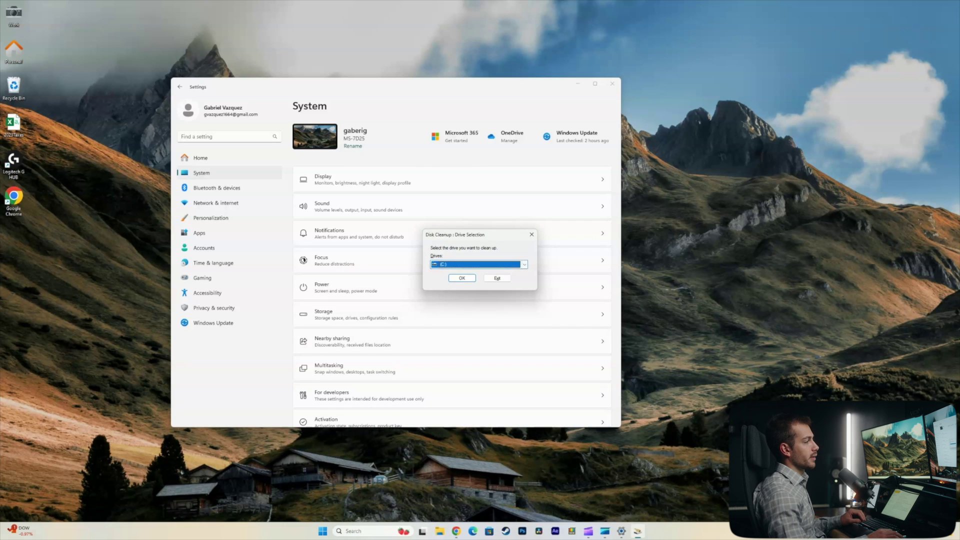
key("alt+Down")
key("Down")
key("Up")
key("Return")
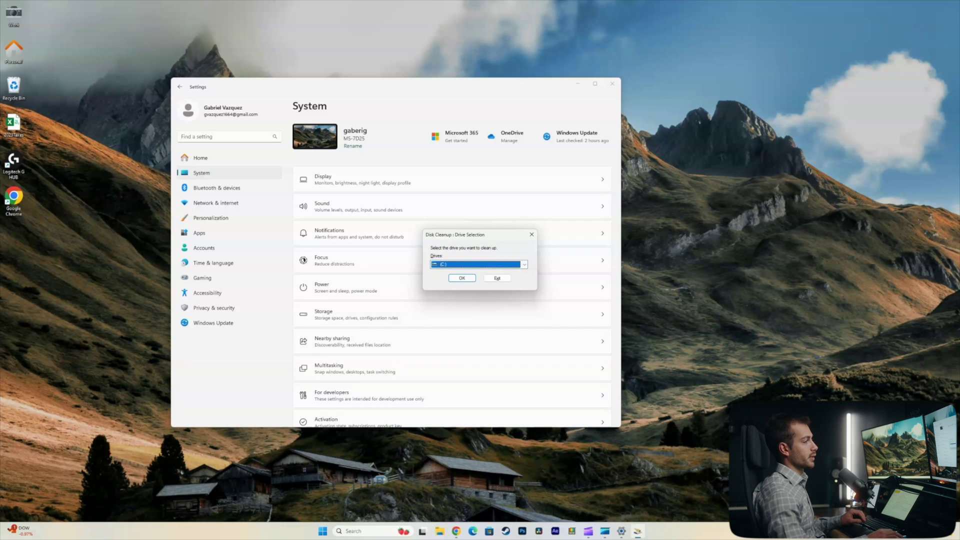
key("Return")
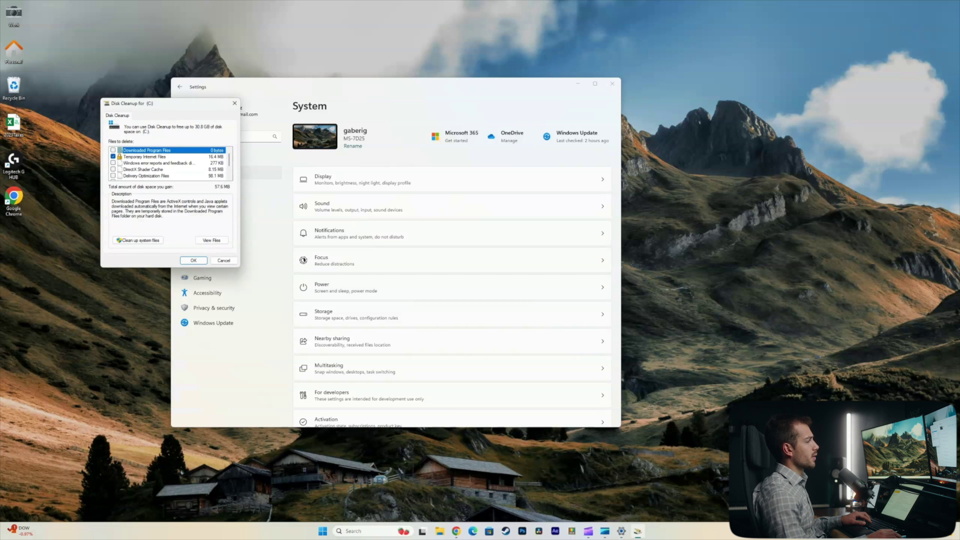
Include Temporary files, Recycle Bin, DirectX Shader Cache and Delivery Optimization Files in the files to delete, and start the system files cleanup.
scroll(170, 163, "down", 1)
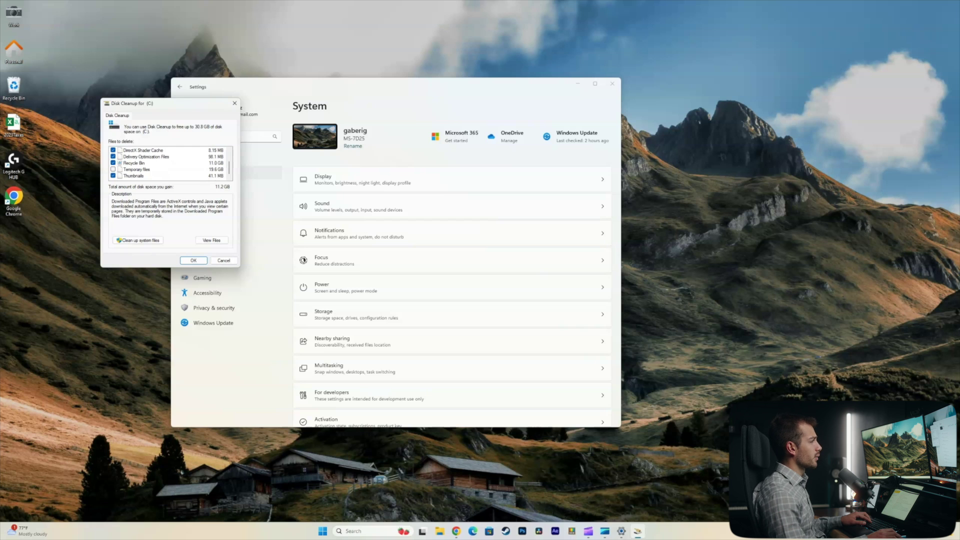
left_click(137, 169)
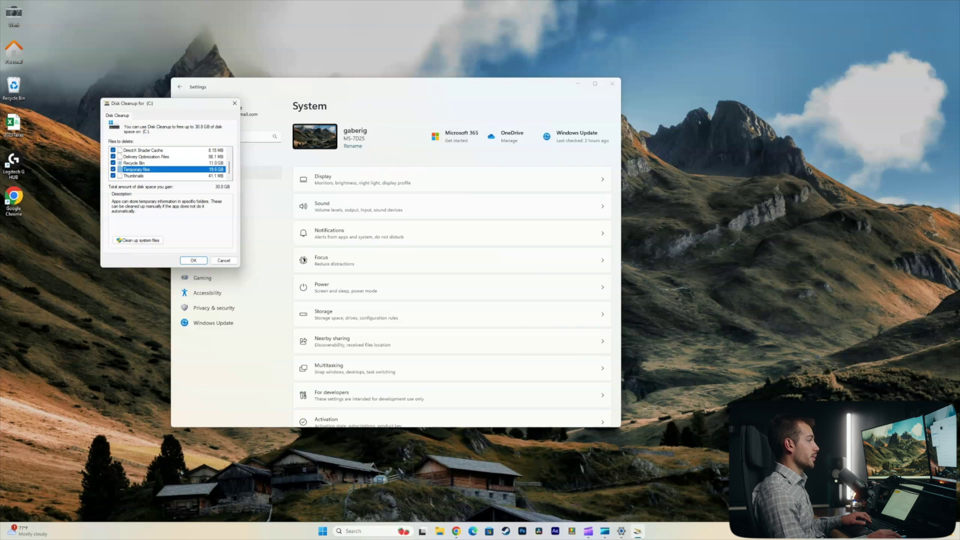
left_click(139, 240)
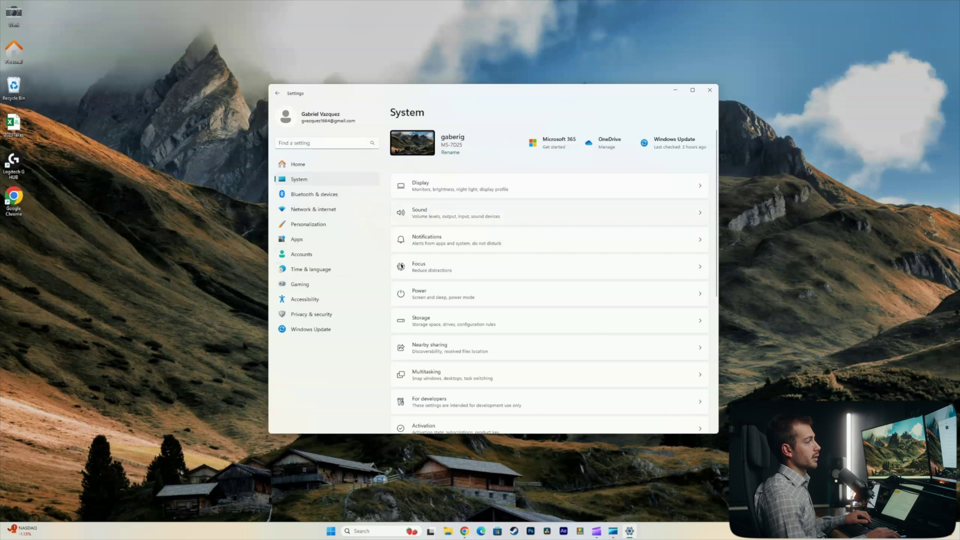
Open the installed apps from the Storage page and filter the list to Local Disk (C:).
left_click(440, 321)
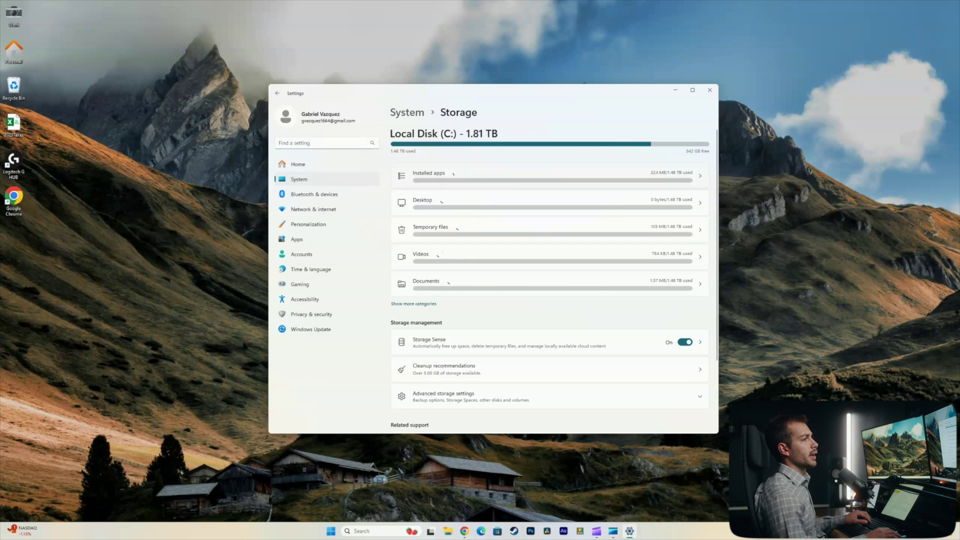
left_click(440, 176)
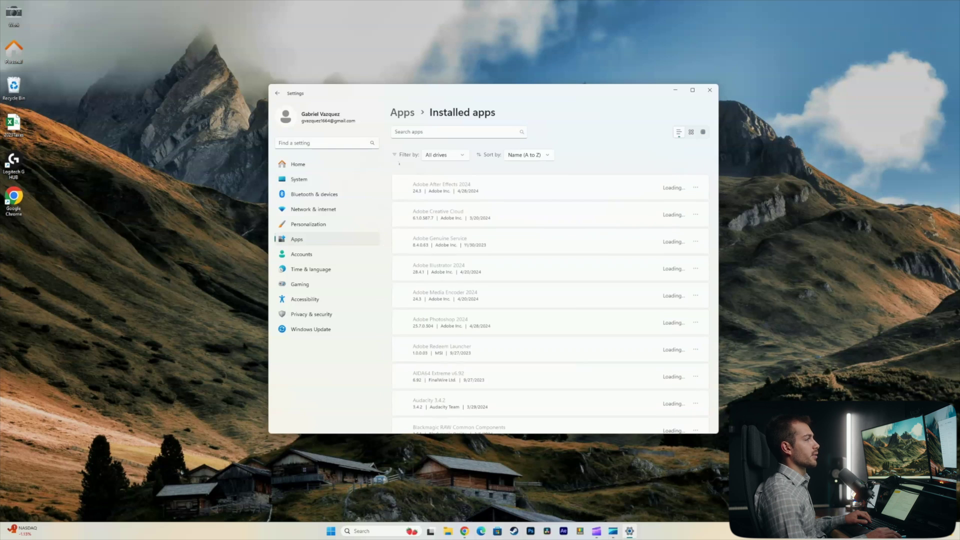
left_click_drag(434, 93, 368, 95)
left_click(379, 156)
left_click(379, 170)
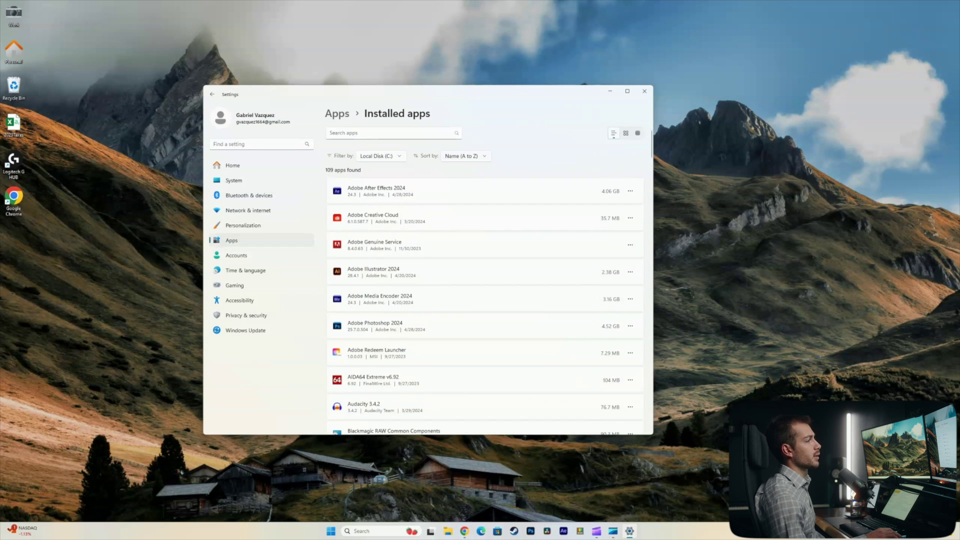
Sort the installed apps by Size (Large to small) and review the largest ones.
left_click(464, 156)
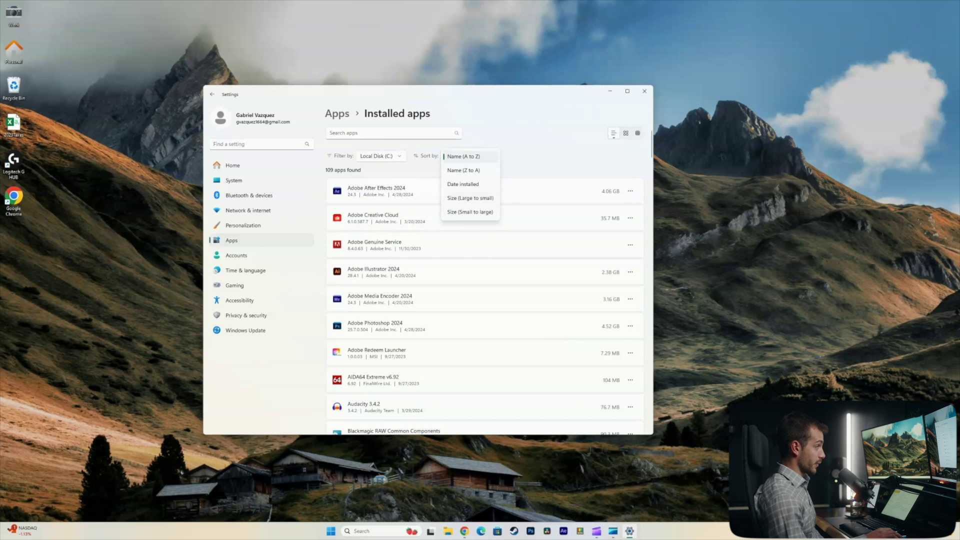
left_click(480, 198)
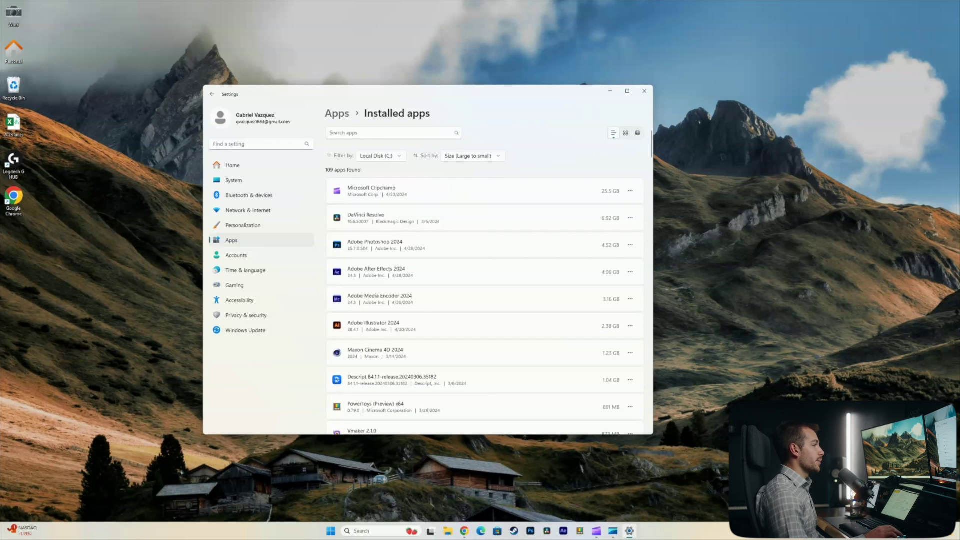
scroll(485, 280, "down", 3)
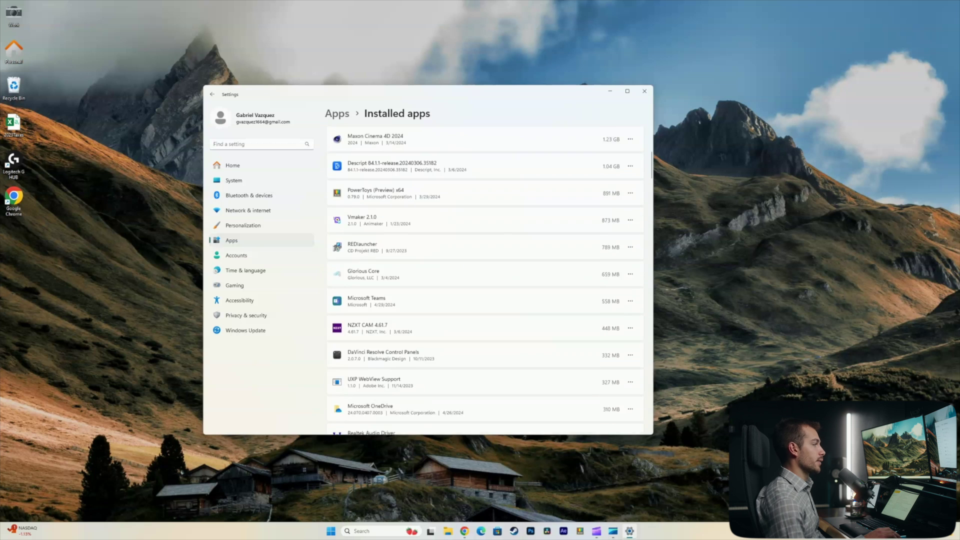
scroll(484, 280, "up", 3)
scroll(484, 280, "up", 2)
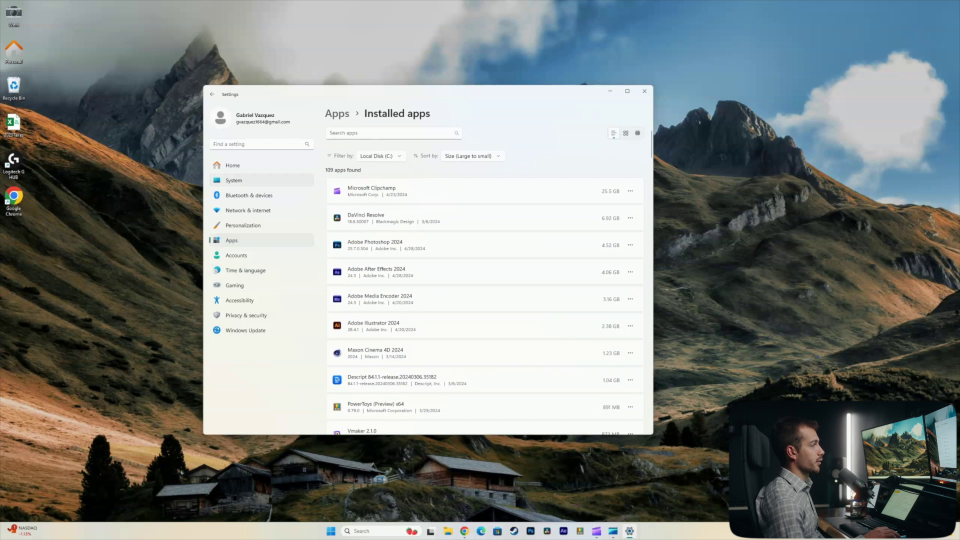
Return to the Storage page, open the Desktop category and view the desktop files in File Explorer.
left_click(234, 180)
left_click(380, 321)
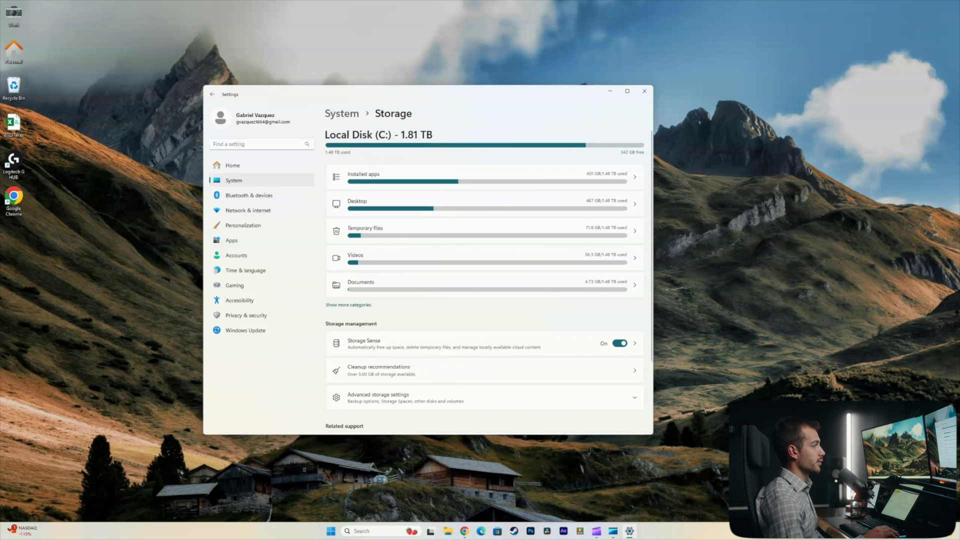
left_click(358, 204)
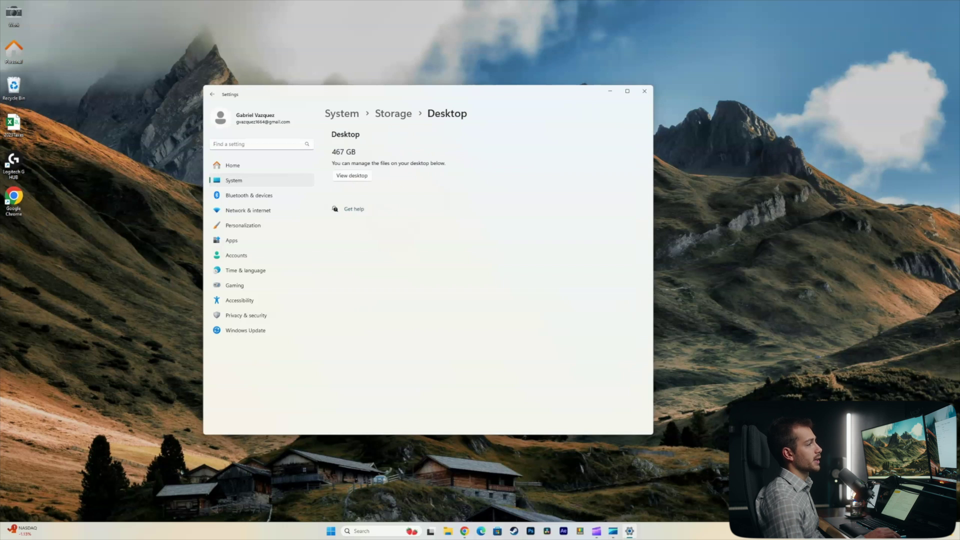
left_click(359, 176)
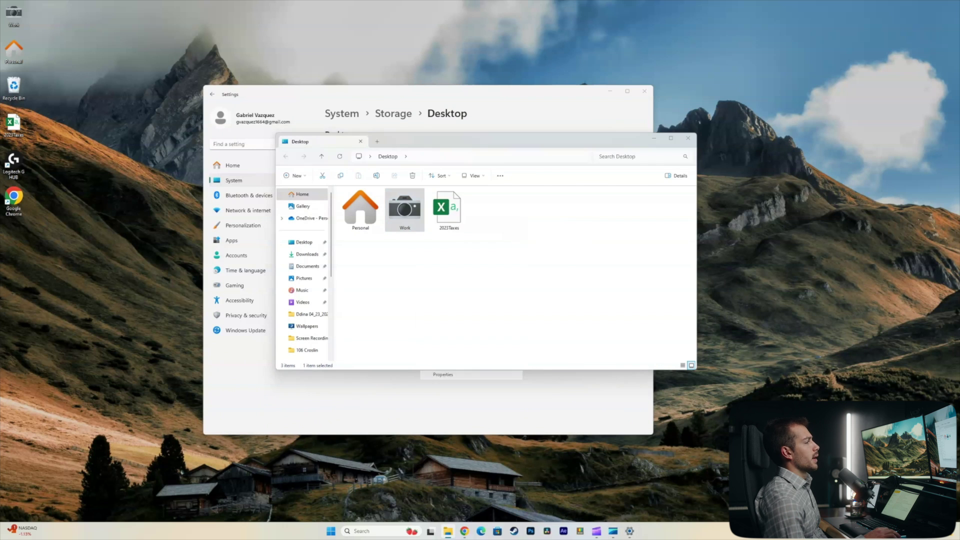
Check the Work folder's size in its properties, and close the desktop folder window and Settings.
key("alt+Return")
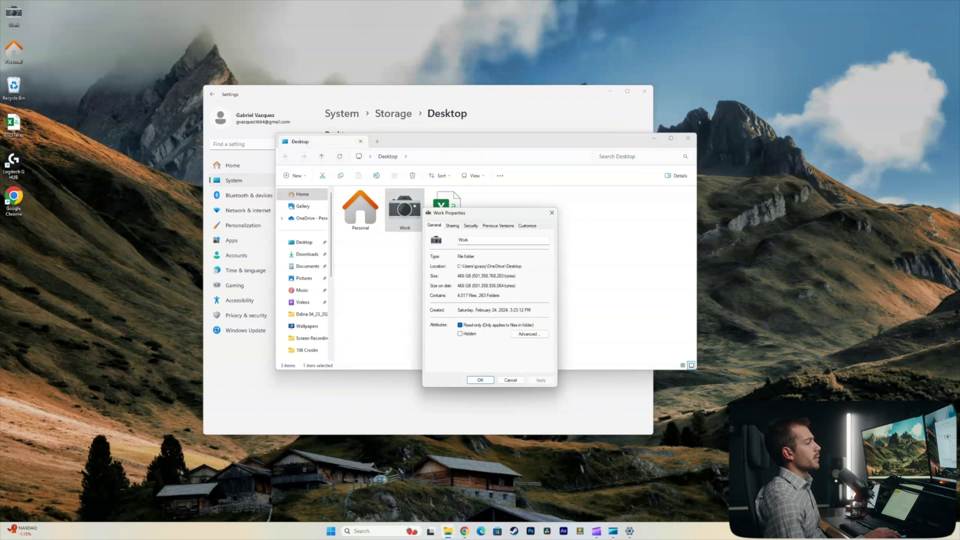
left_click_drag(461, 213, 549, 197)
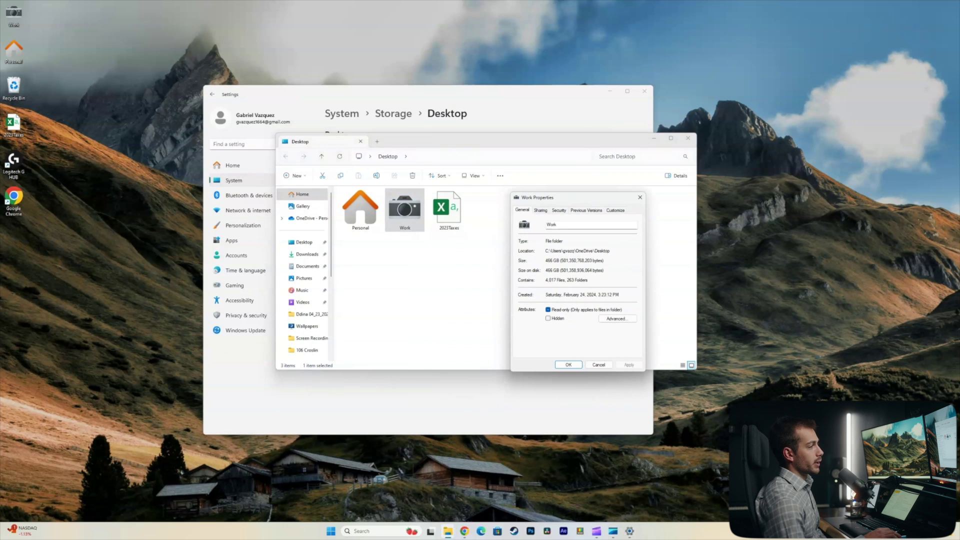
left_click(641, 197)
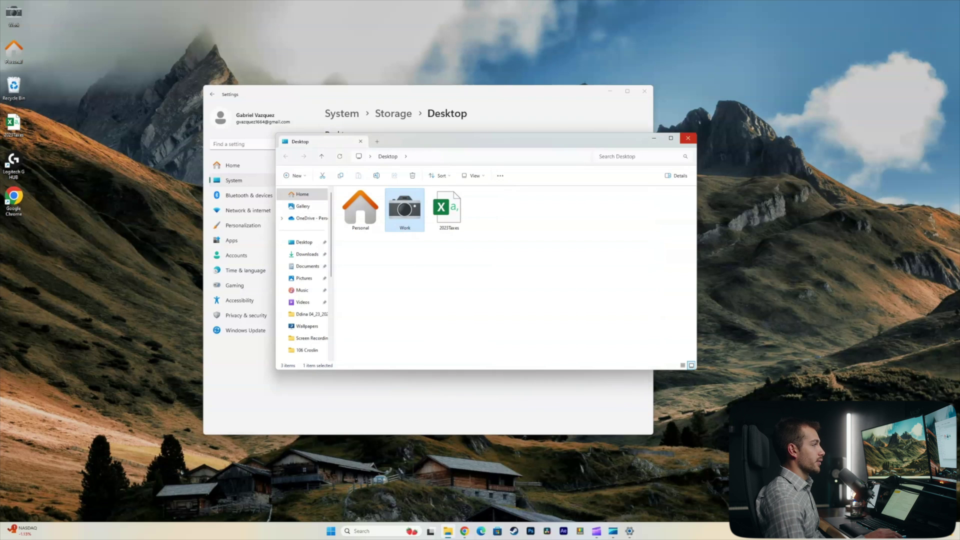
left_click(689, 138)
left_click(627, 91)
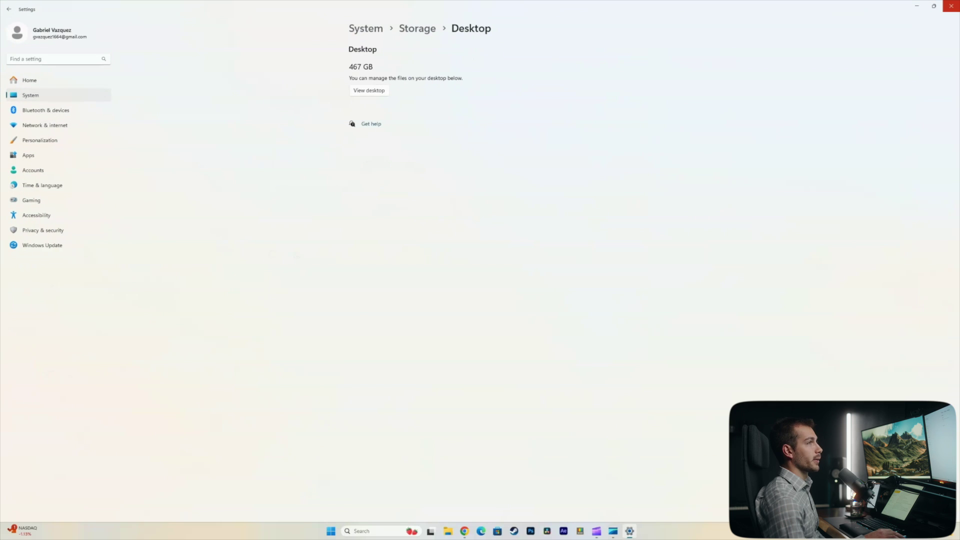
left_click(952, 4)
Open the Work folder from the desktop and check the Clients folder's size in its properties.
double_click(13, 15)
right_click(418, 330)
left_click(438, 323)
key("Escape")
right_click(356, 215)
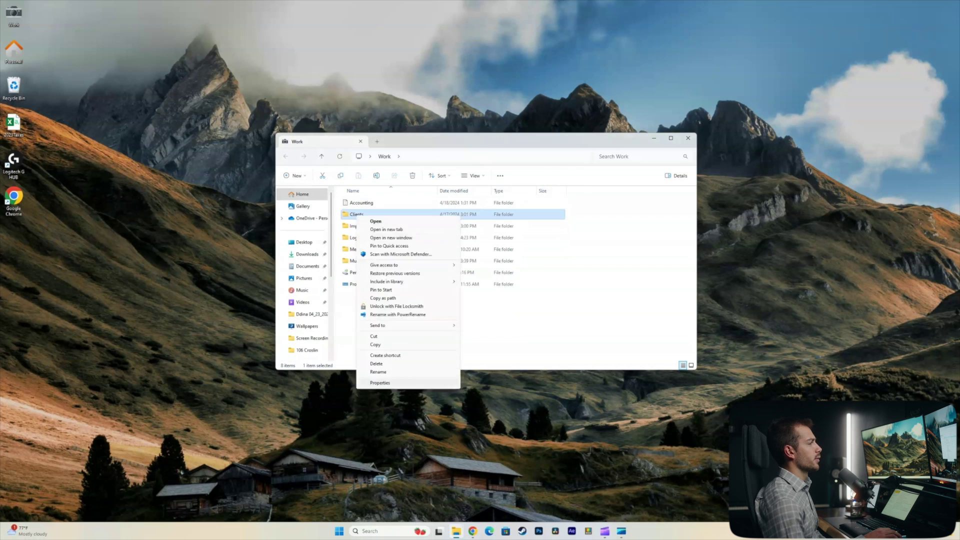
left_click(380, 383)
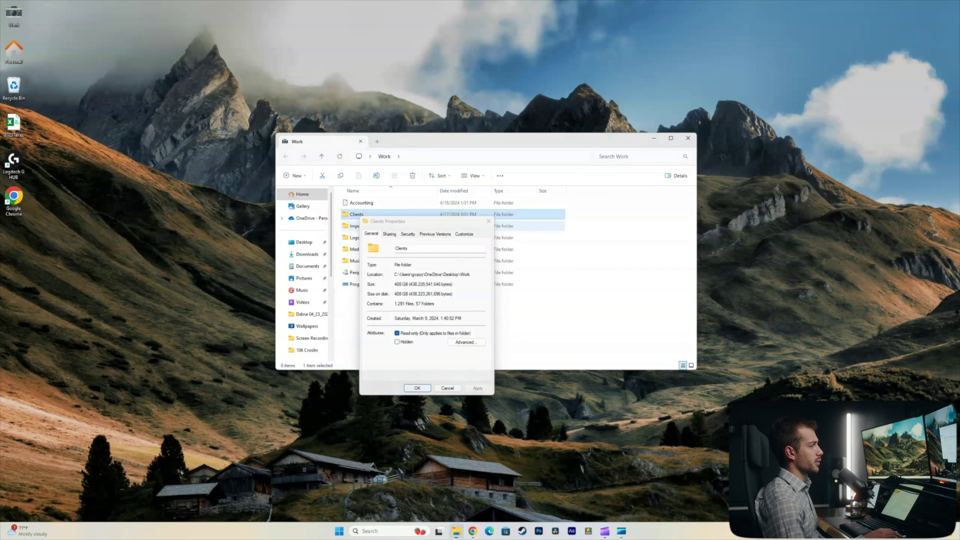
key("Escape")
Check the Media folder's size in its properties and close the dialog.
right_click(360, 250)
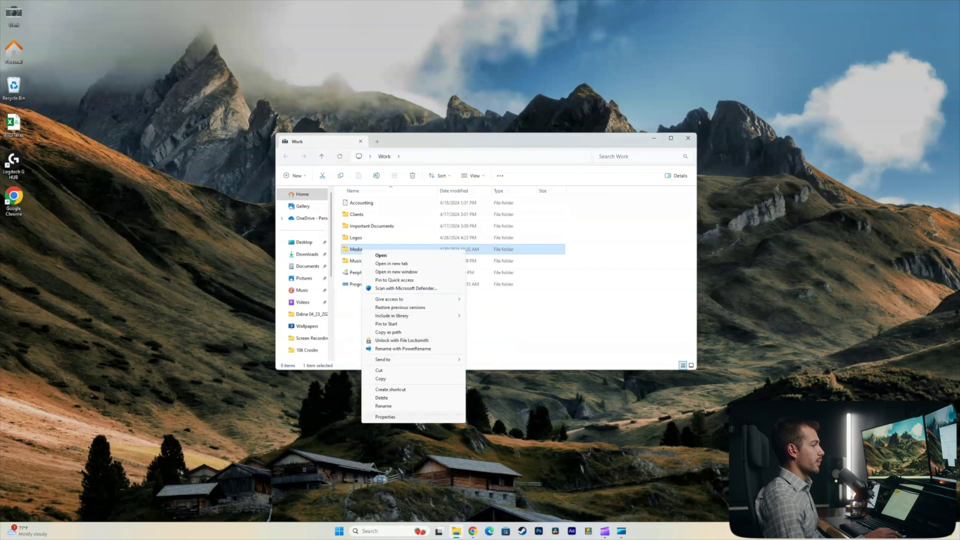
left_click(385, 417)
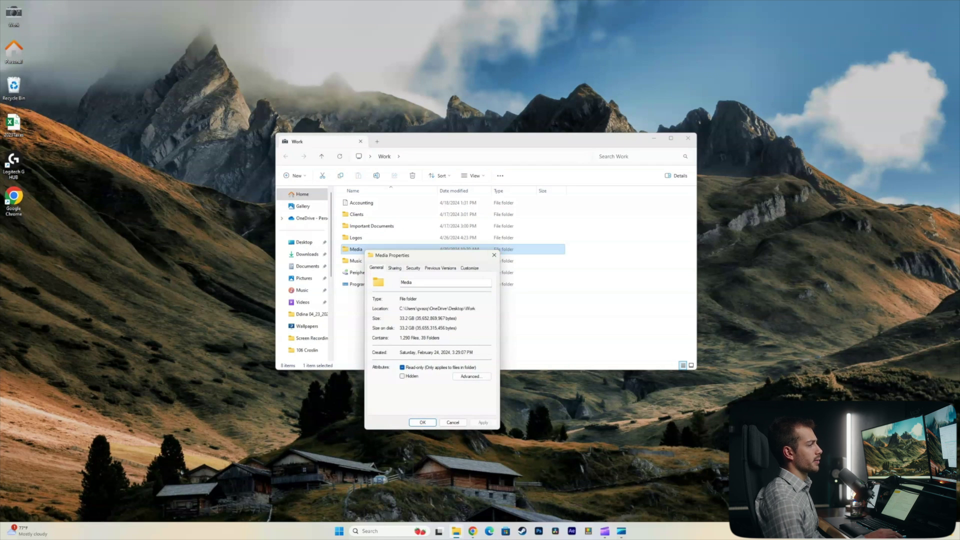
left_click(494, 256)
Open the Clients folder and check the size of The Hollywood Reporter folder in its properties.
double_click(357, 214)
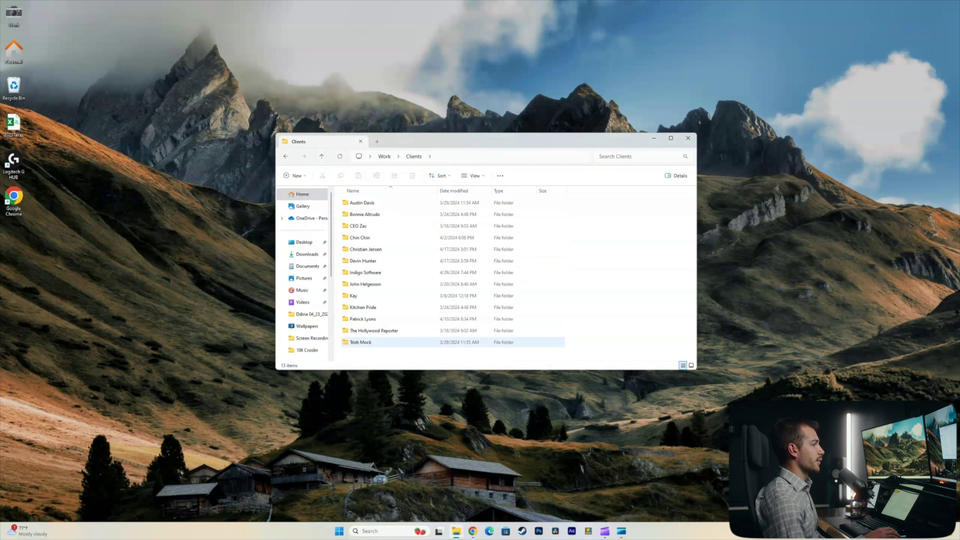
right_click(375, 338)
right_click(377, 333)
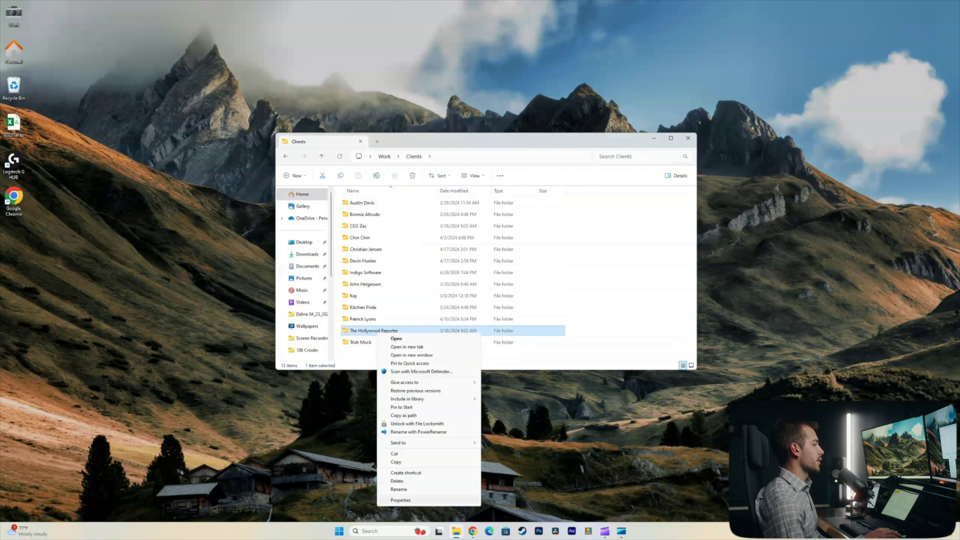
left_click(400, 500)
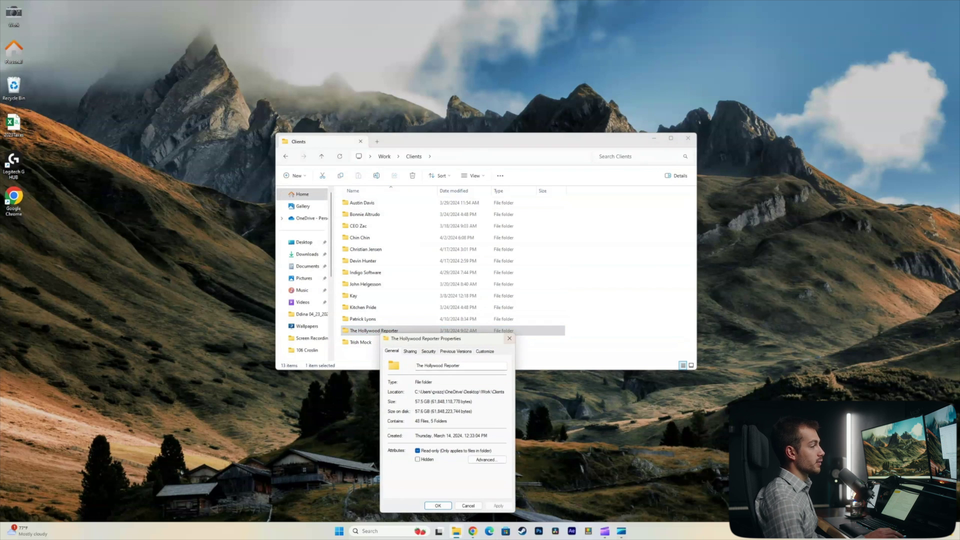
left_click(510, 338)
left_click(363, 319)
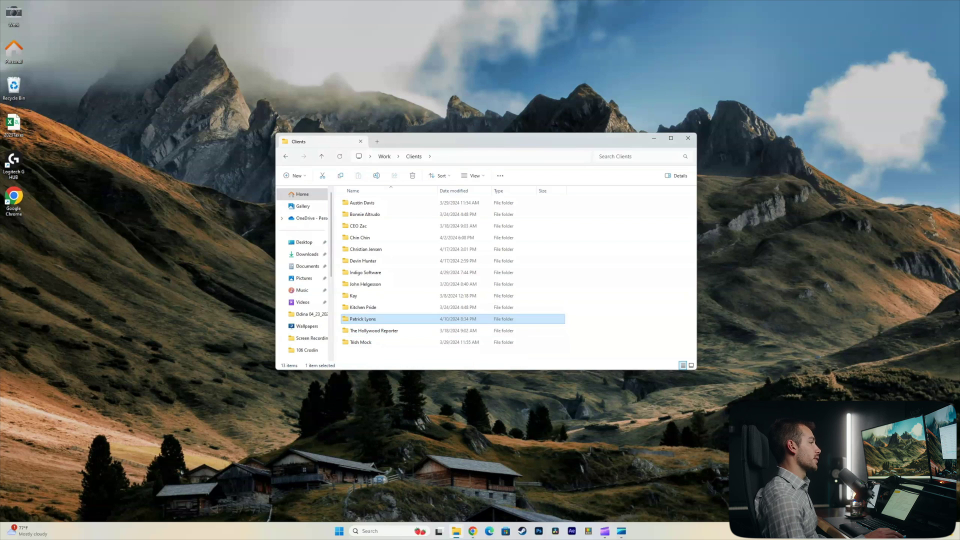
left_click(363, 307)
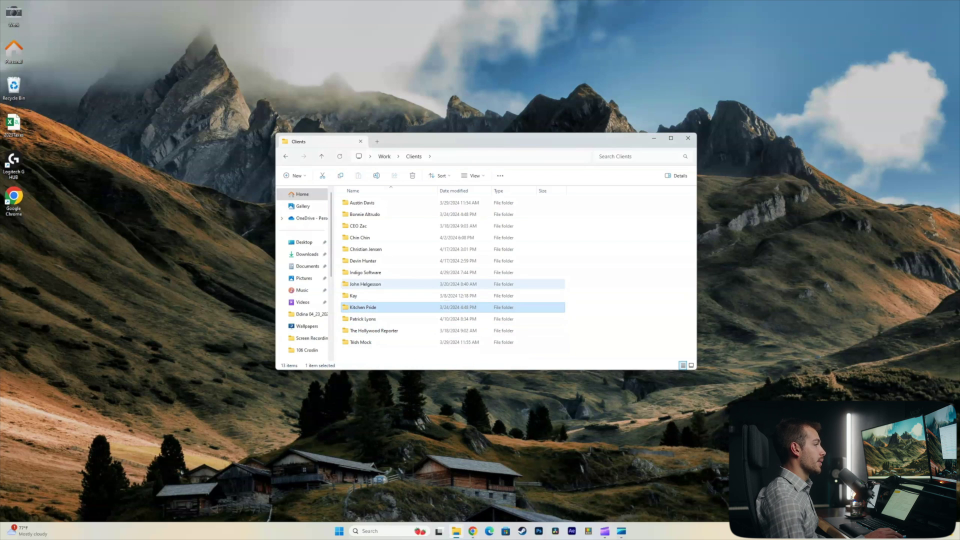
Open The Hollywood Reporter folder in Clients, inspect its A7s subfolder, and return to the Clients folder.
right_click(368, 284)
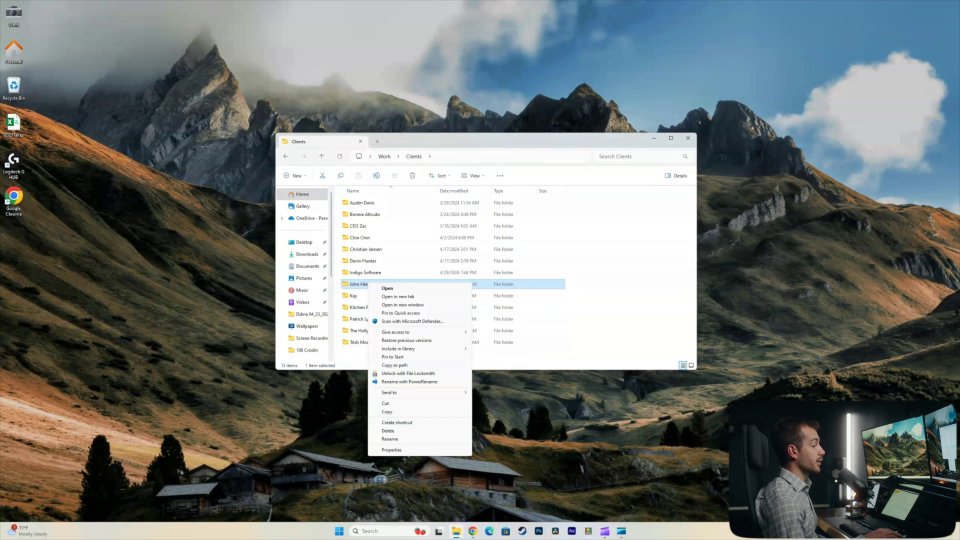
left_click(359, 331)
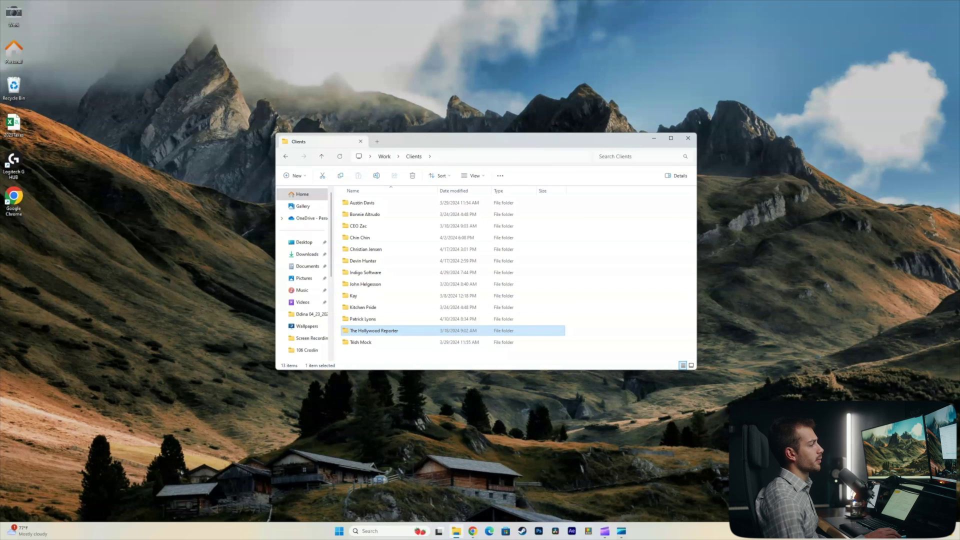
right_click(380, 330)
key("Escape")
key("F2")
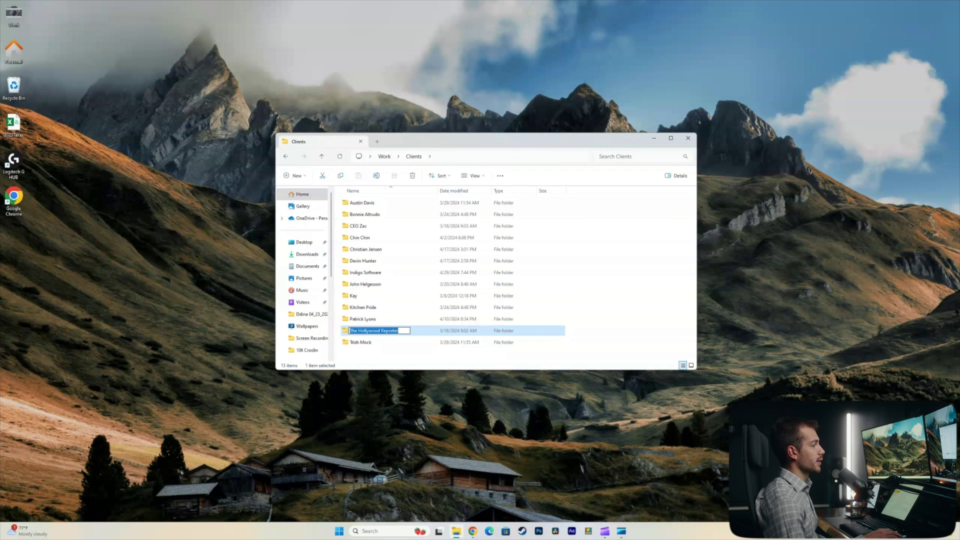
key("Return")
key("Return")
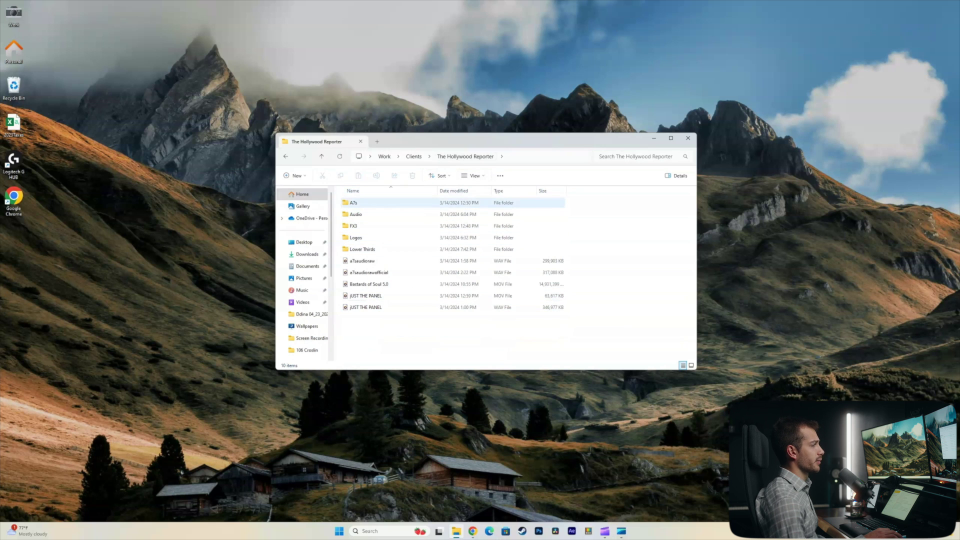
double_click(354, 203)
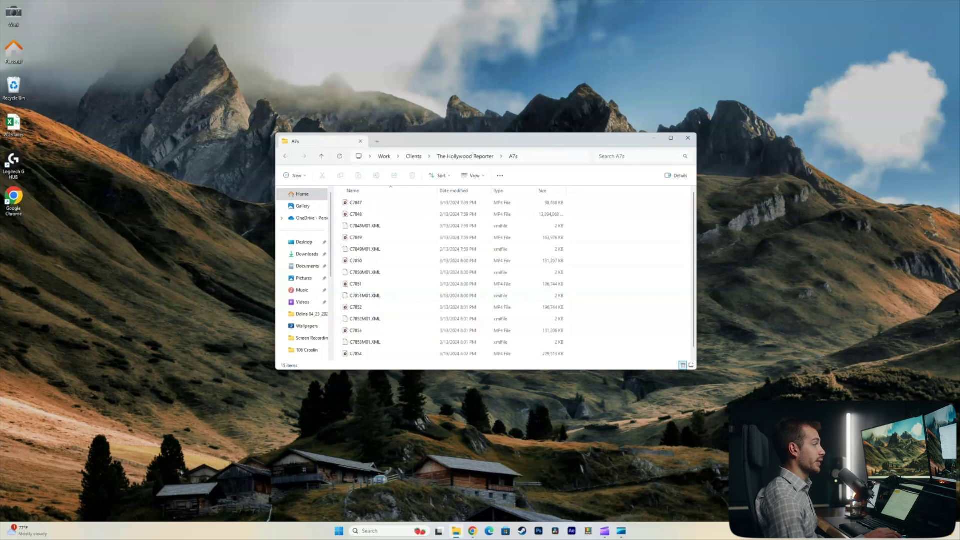
key("alt+Left")
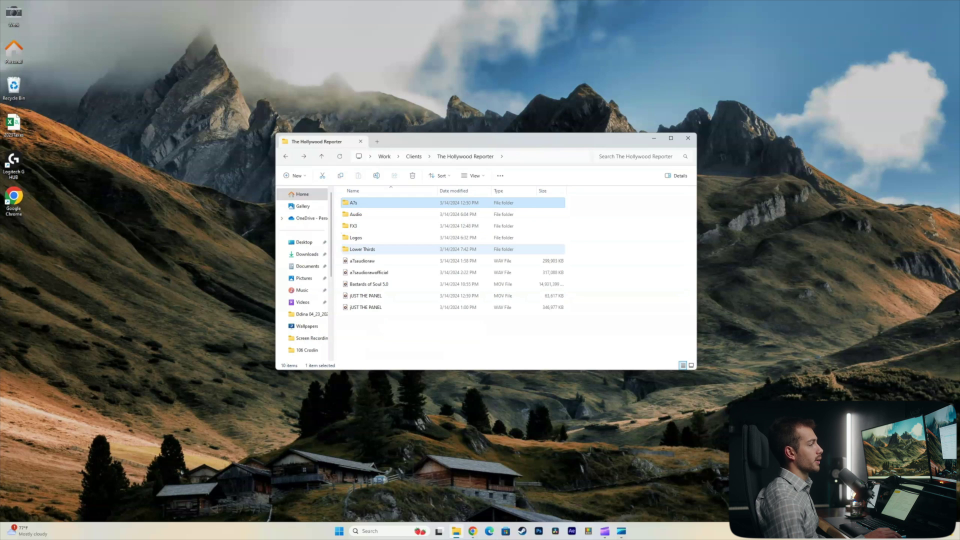
double_click(363, 249)
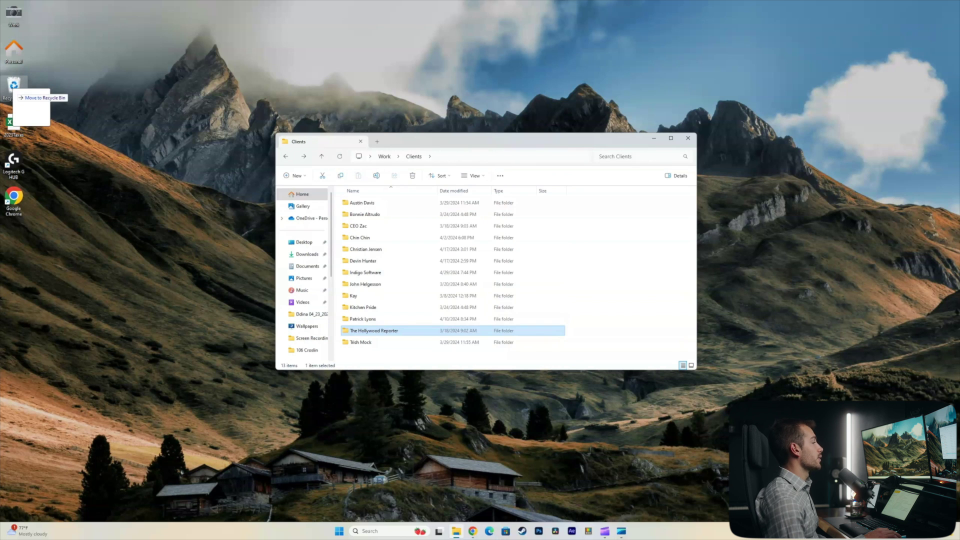
Move The Hollywood Reporter folder and the CEO client's folder from Clients to the Recycle Bin.
left_click_drag(13, 88, 13, 88)
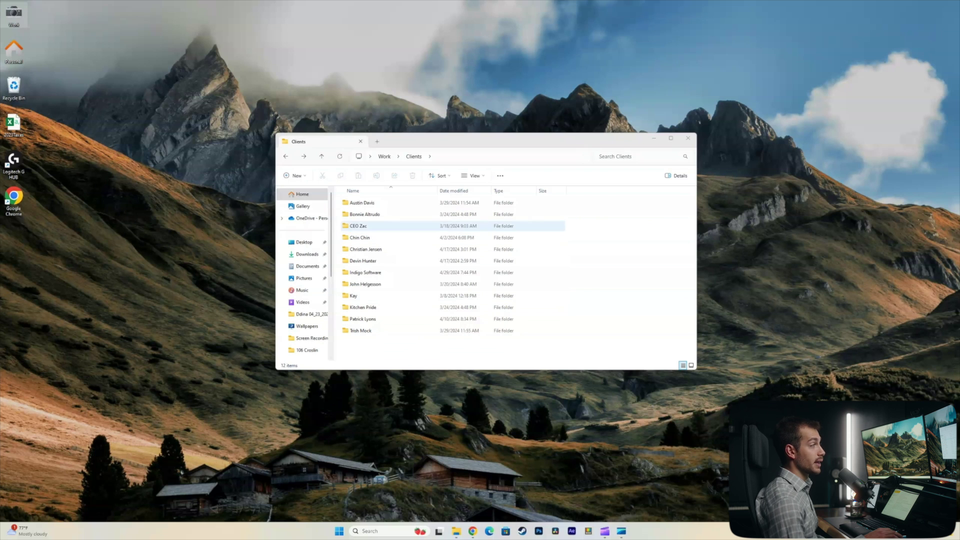
left_click_drag(358, 226, 14, 86)
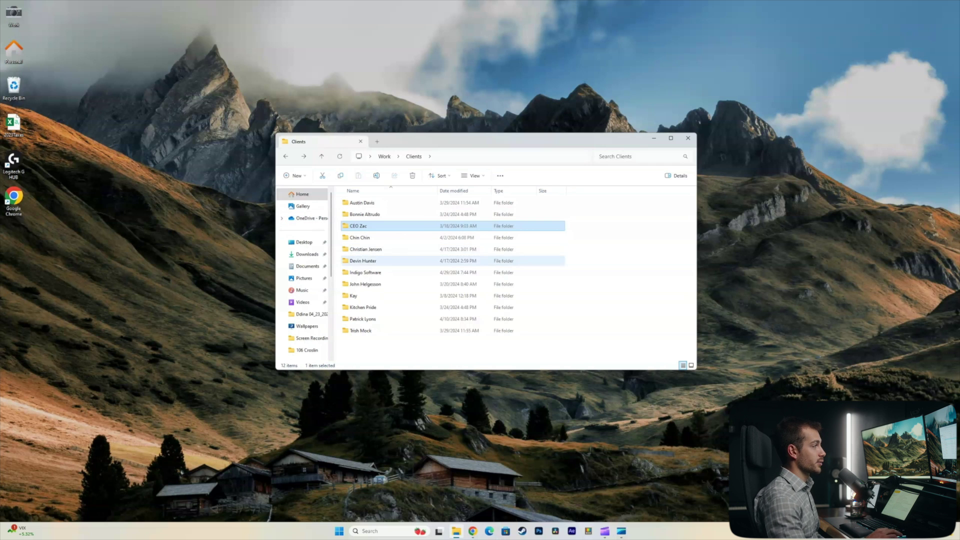
left_click_drag(358, 226, 14, 57)
Check the second client folder's properties, and move it and the client folders modified 3/20/2024 and 3/8/2024 to the Recycle Bin.
right_click(399, 215)
left_click(421, 381)
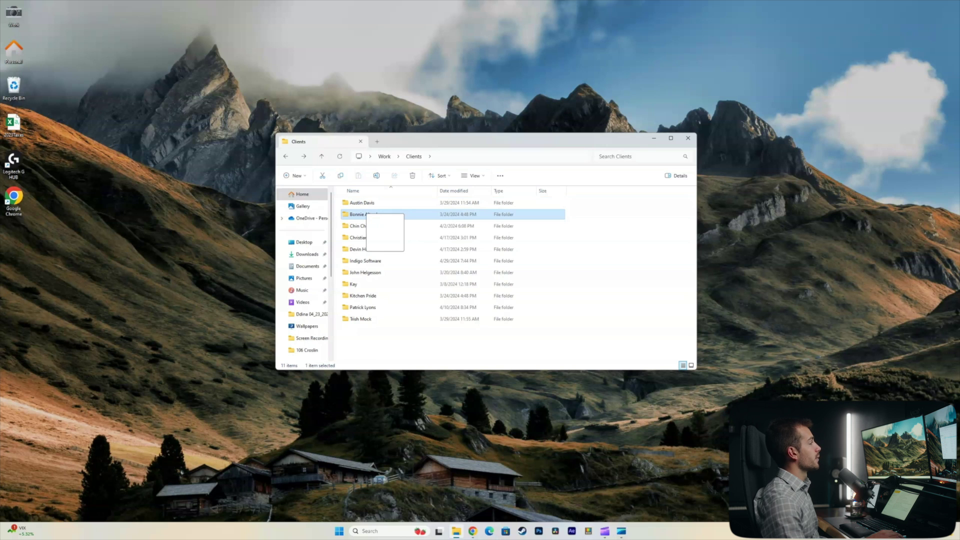
left_click_drag(375, 220, 20, 91)
left_click_drag(375, 261, 16, 90)
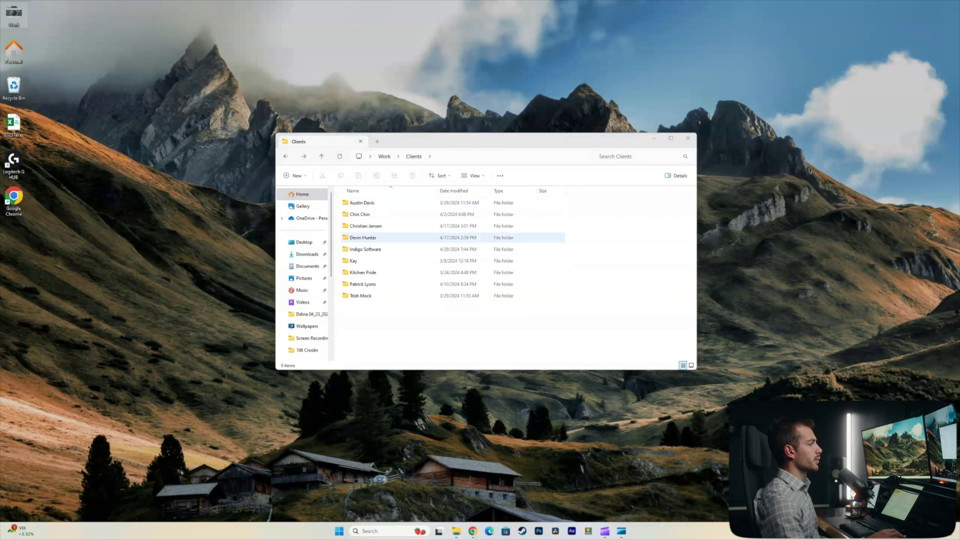
left_click(375, 260)
left_click_drag(360, 261, 20, 91)
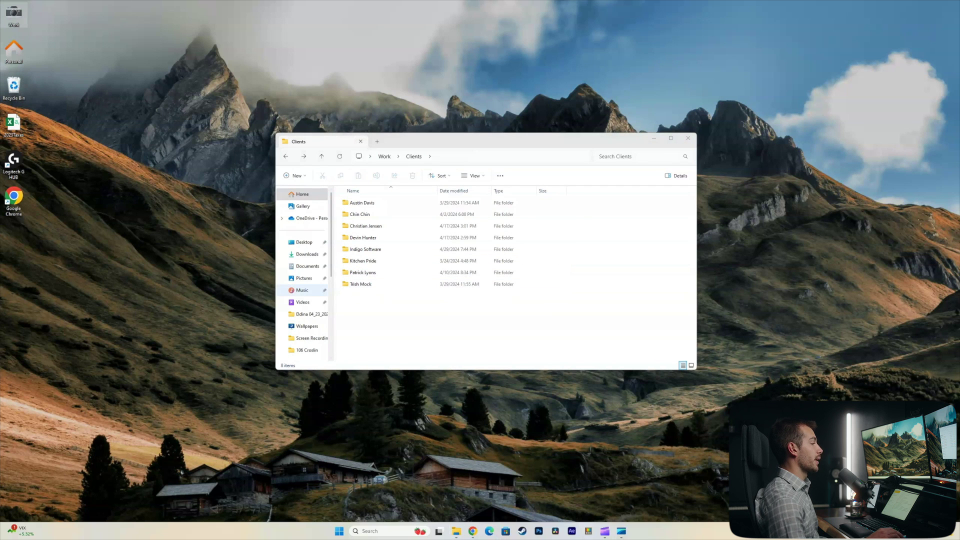
Close the Clients folder window and empty the Recycle Bin.
left_click(688, 138)
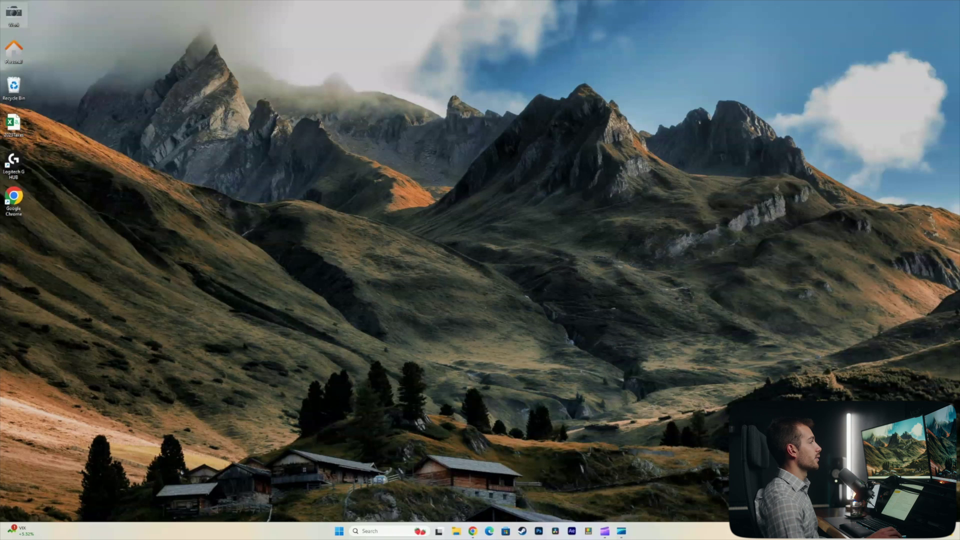
right_click(21, 86)
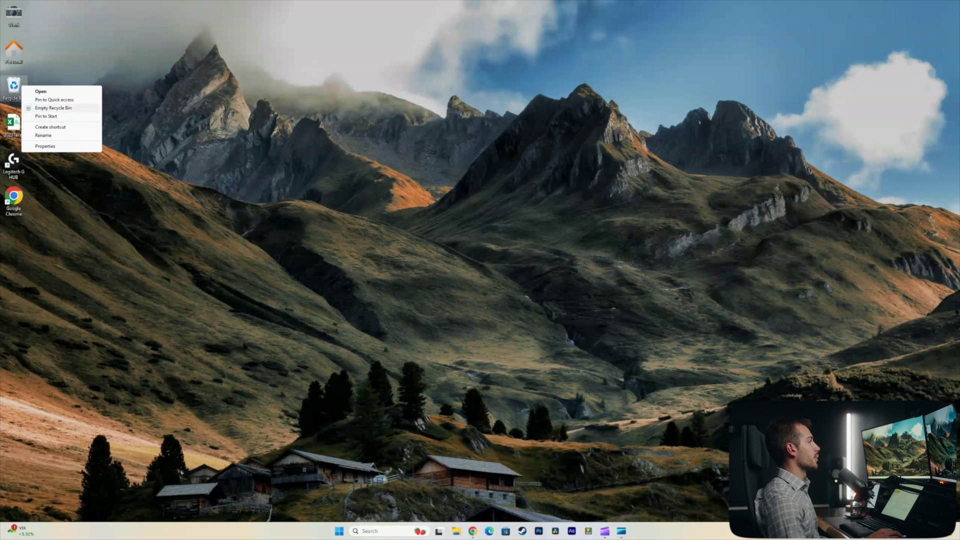
left_click(53, 108)
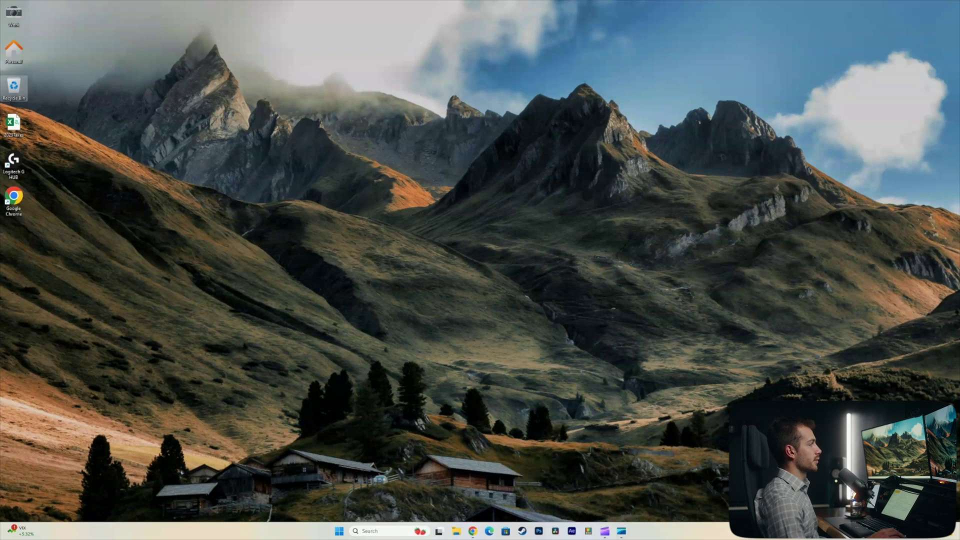
Open the System Storage settings to review the space used on Local Disk (C:).
key("super+i")
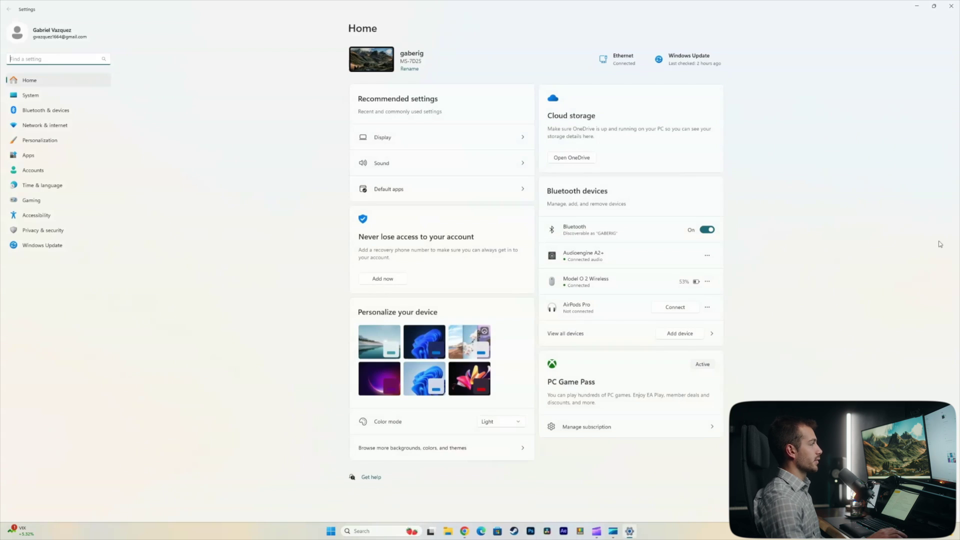
left_click(30, 95)
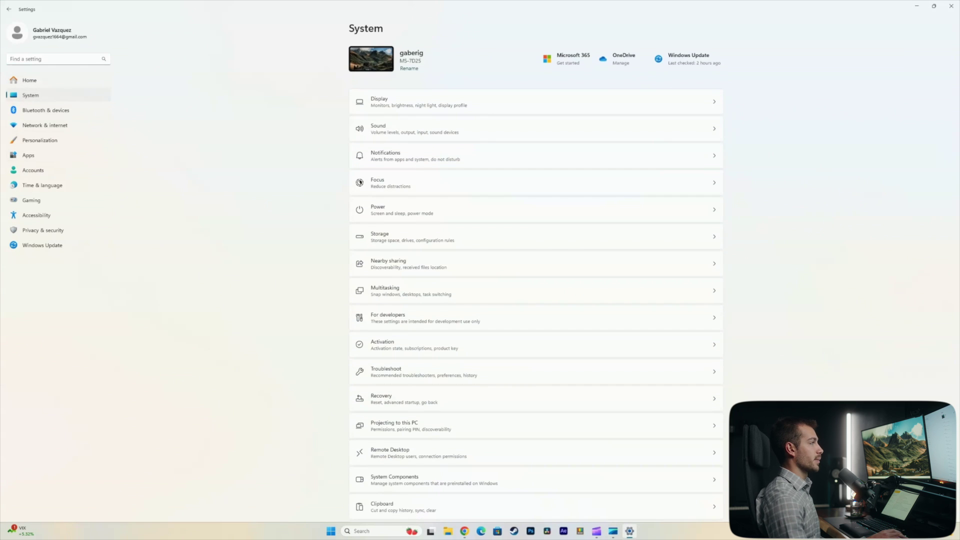
left_click(400, 236)
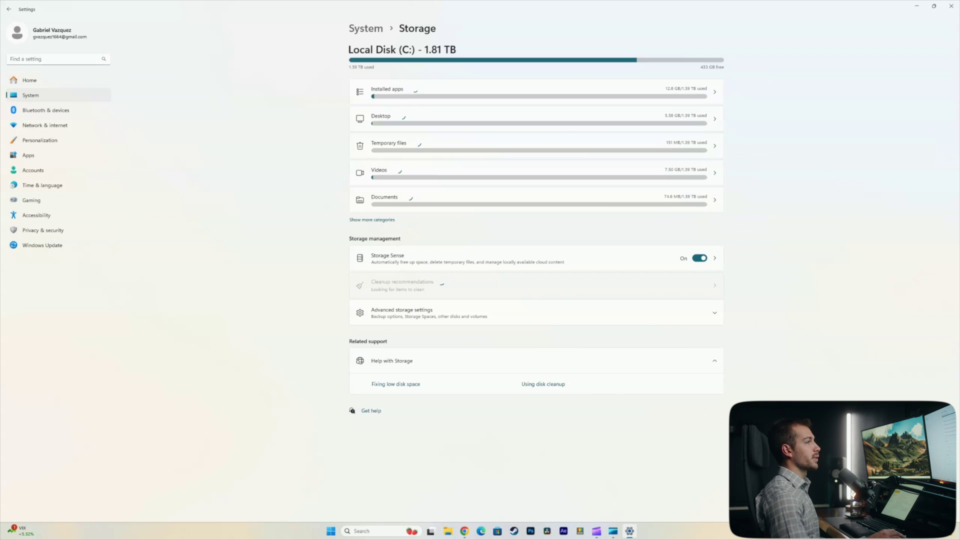